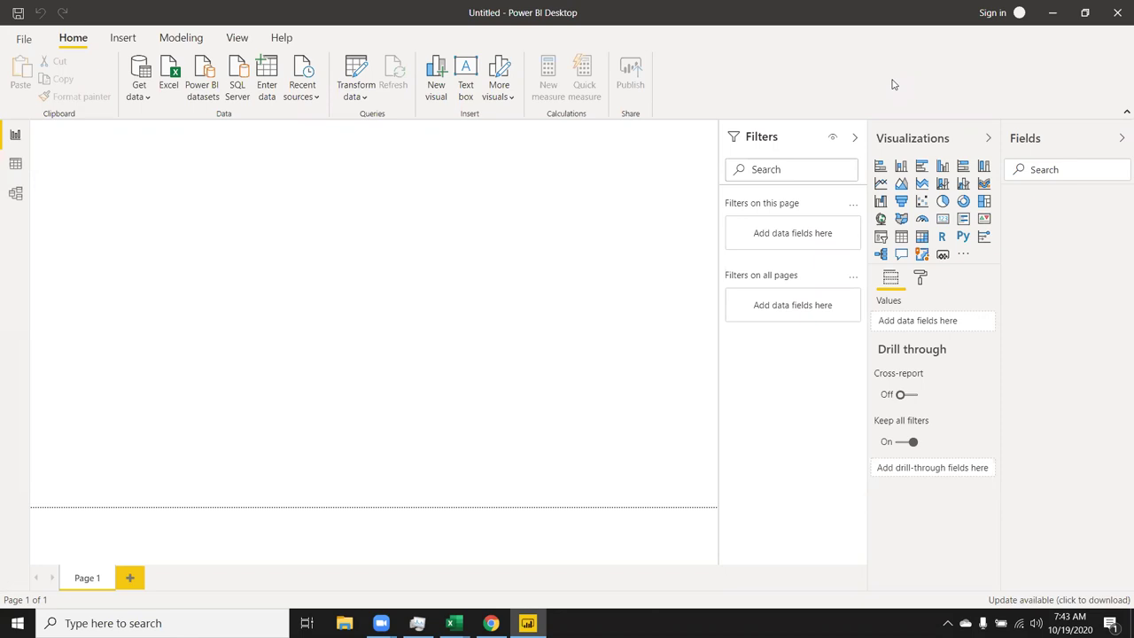
# Step: Start an Enter data table with column headers Name, Amt and F_Class
pyautogui.click(269, 74)
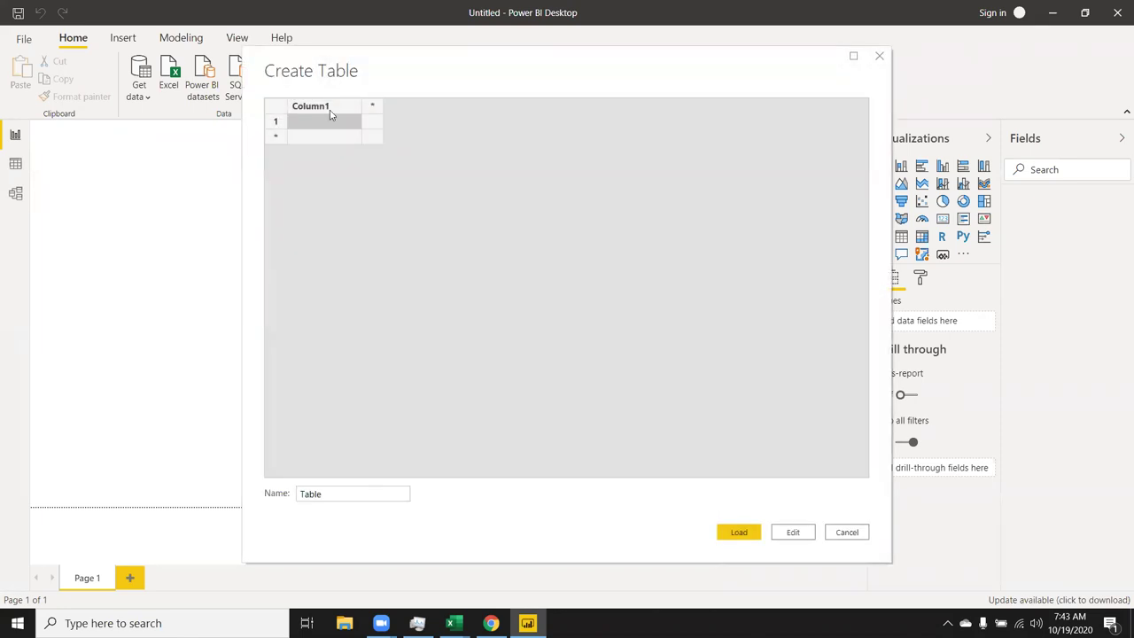
pyautogui.doubleClick(330, 114)
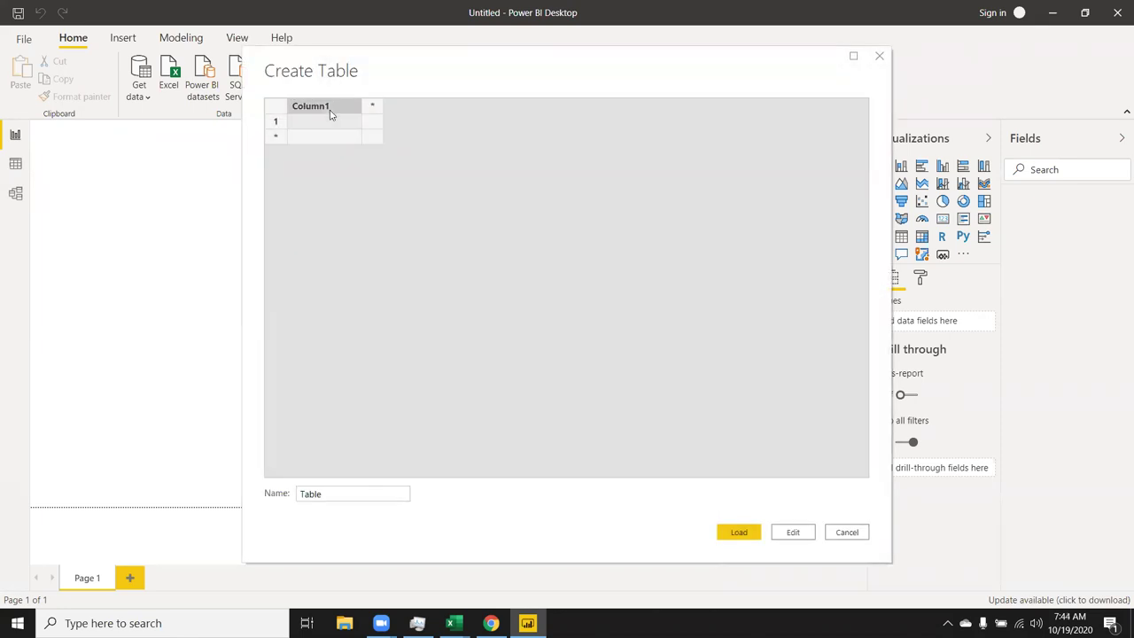
pyautogui.write('NAME')
pyautogui.press('BackSpace')
pyautogui.press('BackSpace')
pyautogui.press('BackSpace')
pyautogui.write('ame')
pyautogui.press('Return')
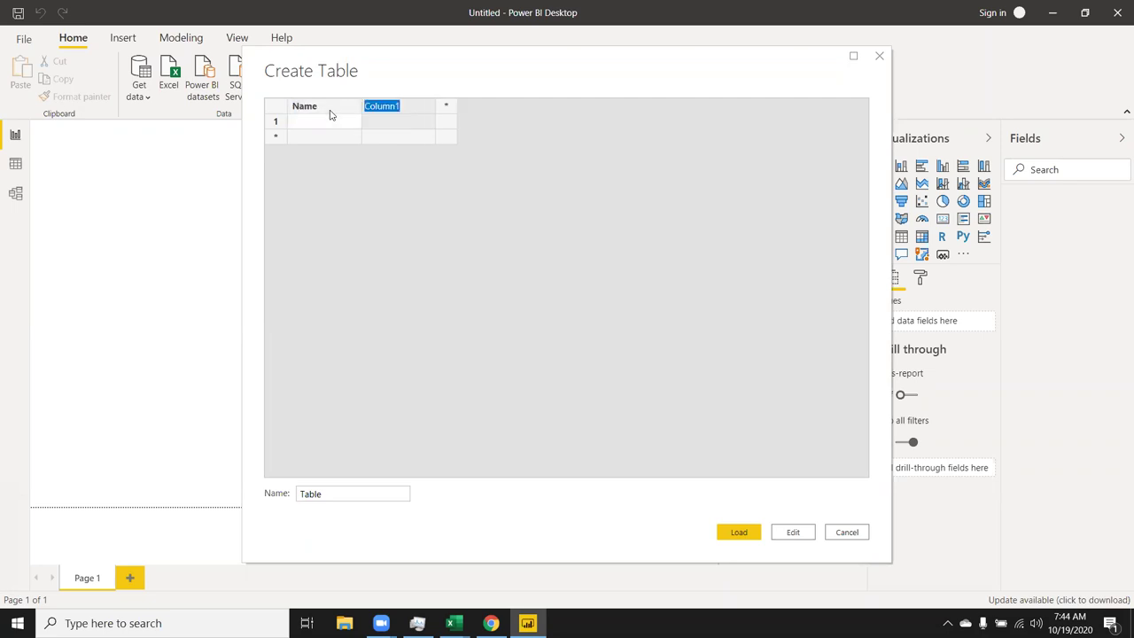
pyautogui.write('Amt')
pyautogui.press('Return')
pyautogui.write('Class')
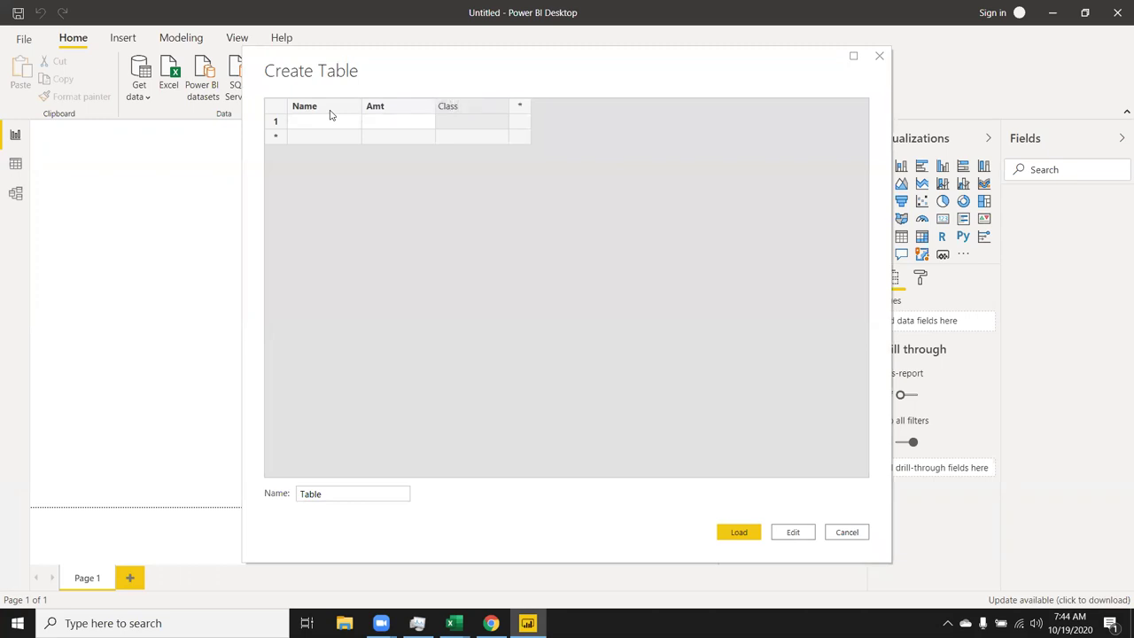
pyautogui.press('BackSpace')
pyautogui.press('BackSpace')
pyautogui.press('BackSpace')
pyautogui.press('BackSpace')
pyautogui.press('BackSpace')
pyautogui.write('F_C')
pyautogui.write('lass')
# Step: Enter the first row: a person's name, amount 6525 and airlines AA,FF,CC
pyautogui.click(325, 125)
pyautogui.write('Puja')
pyautogui.press('Tab')
pyautogui.write('6525')
pyautogui.press('Tab')
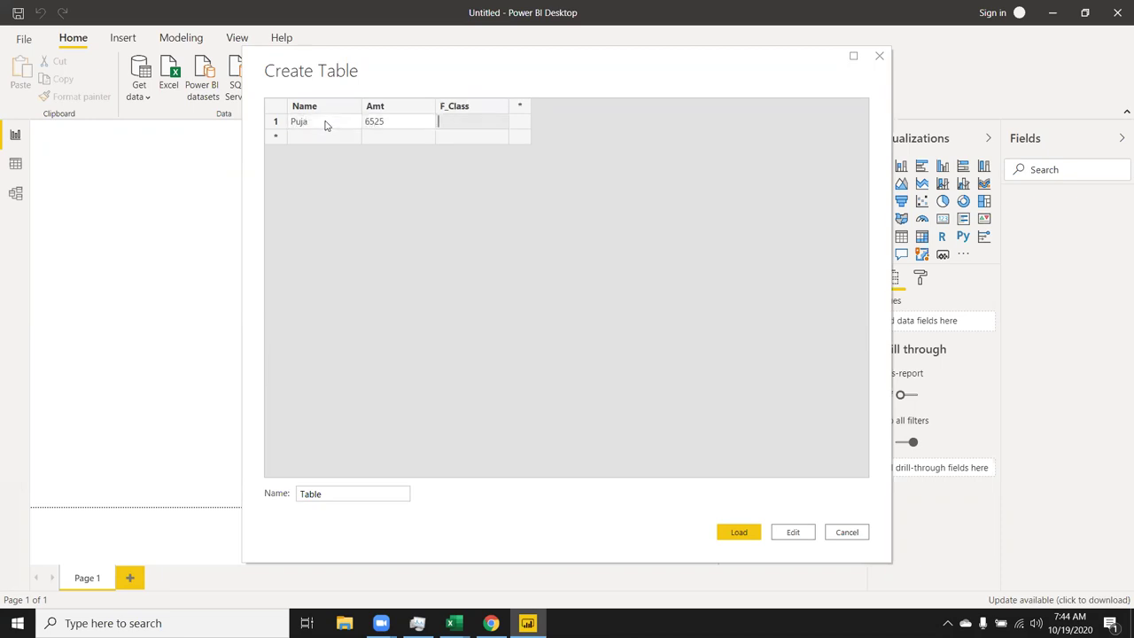
pyautogui.write('AA,FF,CC')
# Step: Rename the F_Class column header to Airline
pyautogui.click(485, 112)
pyautogui.doubleClick(485, 112)
pyautogui.write('A')
pyautogui.write('irline')
# Step: Add a second row: a person's name, amount 8545 and airlines AA,AA,AA,AA
pyautogui.click(328, 139)
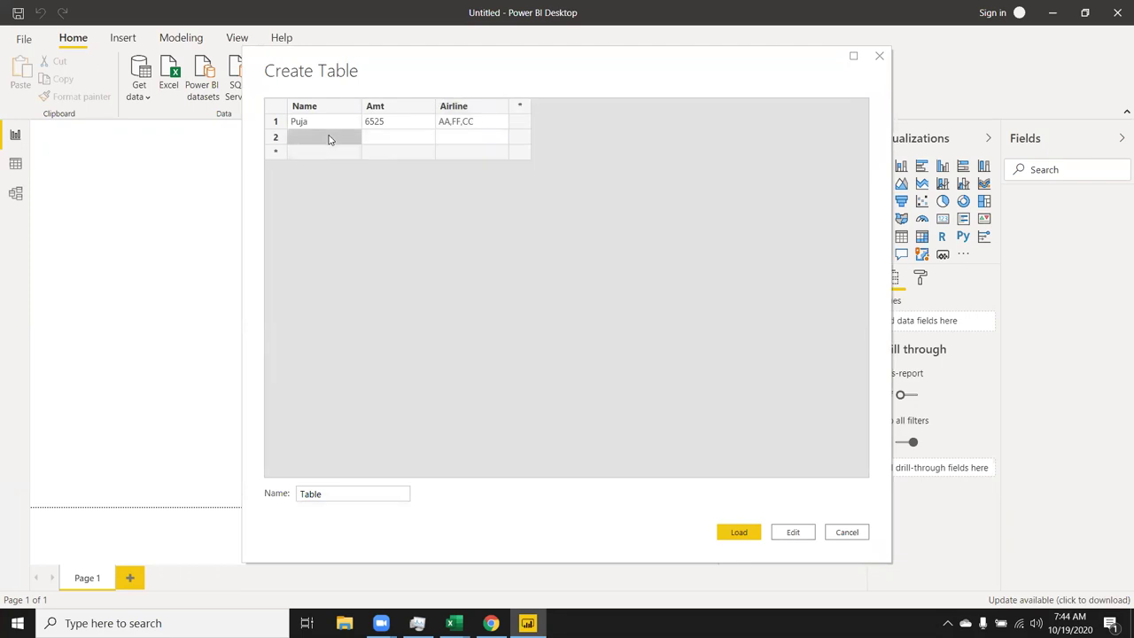
pyautogui.write('Neera')
pyautogui.write('j')
pyautogui.press('Tab')
pyautogui.write('8545')
pyautogui.press('Tab')
pyautogui.write('AA,AA,AA,AA')
pyautogui.press('Return')
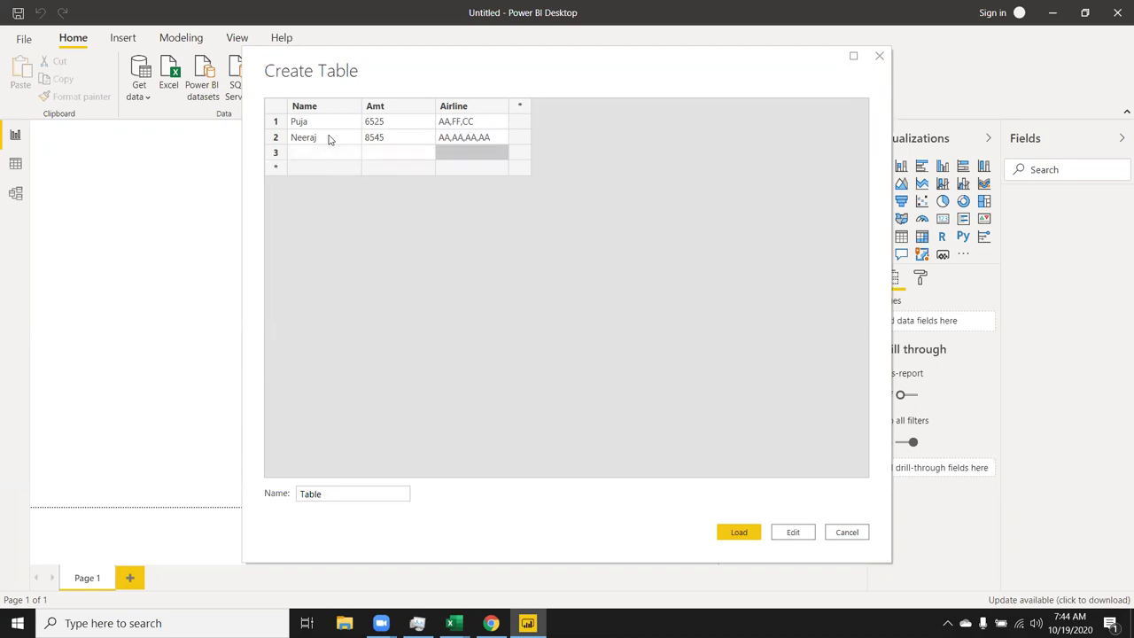
# Step: Add a third row: a person's name, amount 8545 and airlines FJ,RR,GG,AI
pyautogui.click(289, 153)
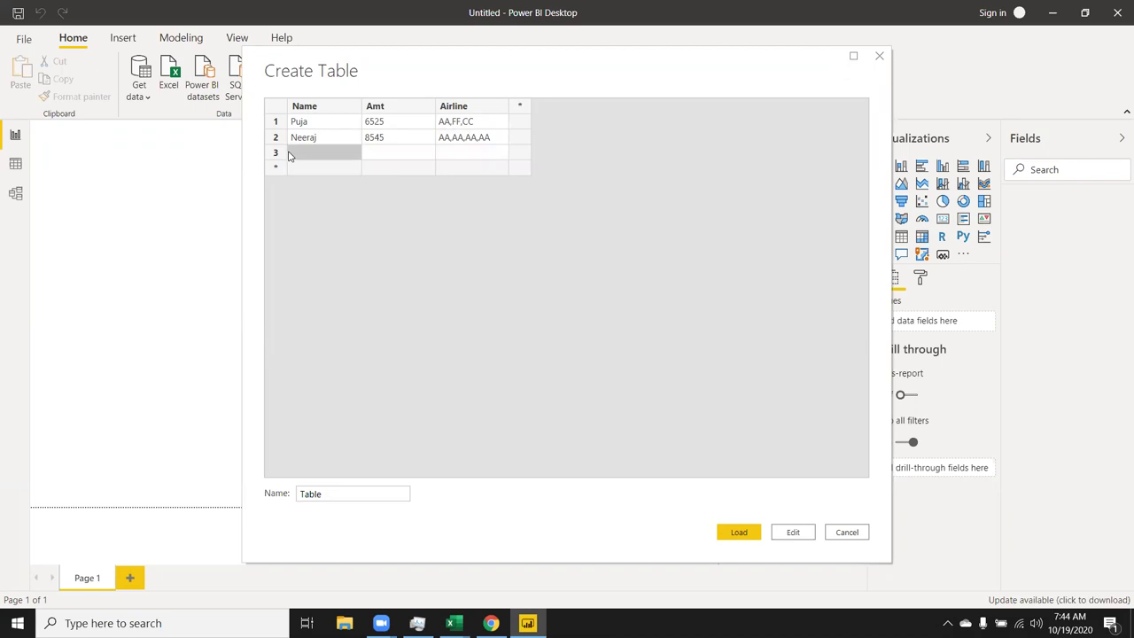
pyautogui.write('Uda')
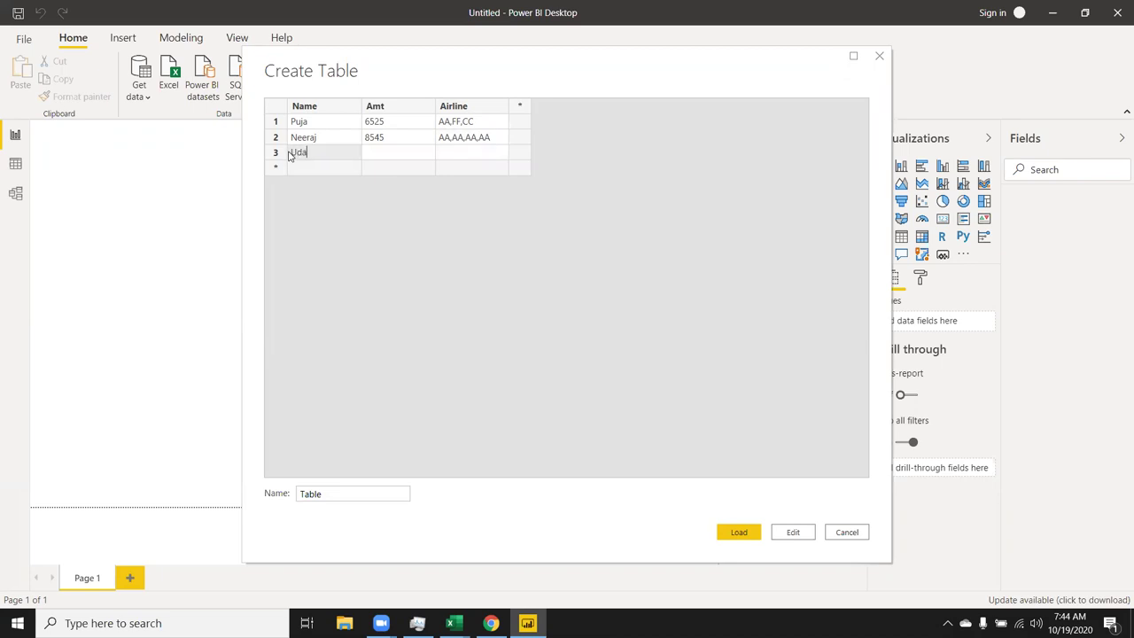
pyautogui.write('y')
pyautogui.press('Tab')
pyautogui.write('8545')
pyautogui.press('Tab')
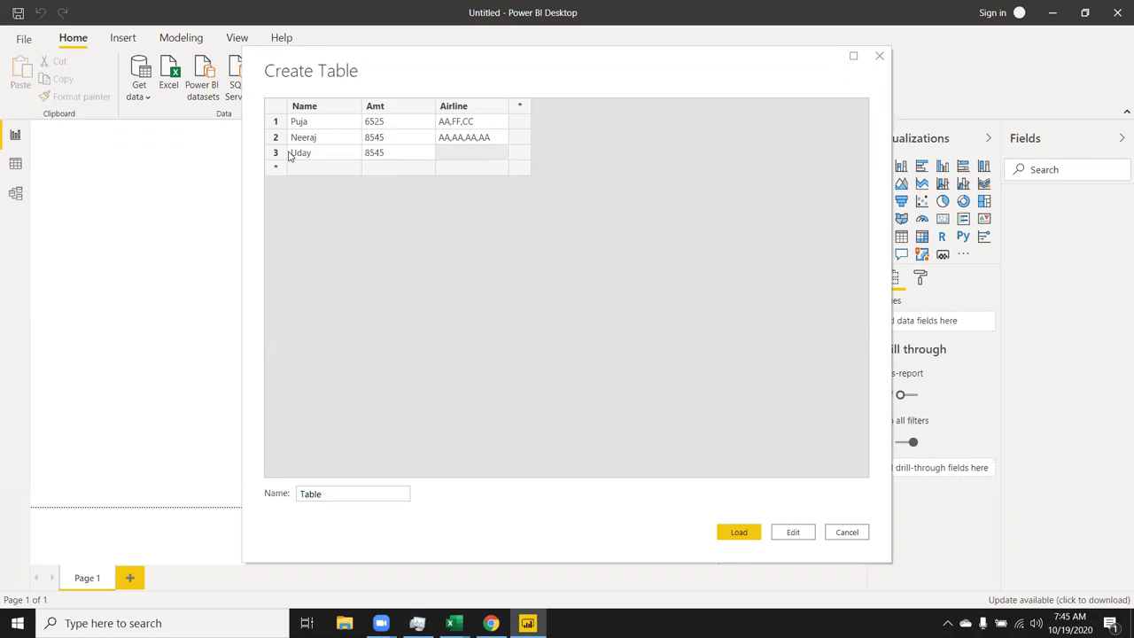
pyautogui.write('FJ,')
pyautogui.write('RR,')
pyautogui.write('GG,AI')
# Step: Load the entered table into the model and view its three rows in Data view
pyautogui.click(341, 168)
pyautogui.click(730, 534)
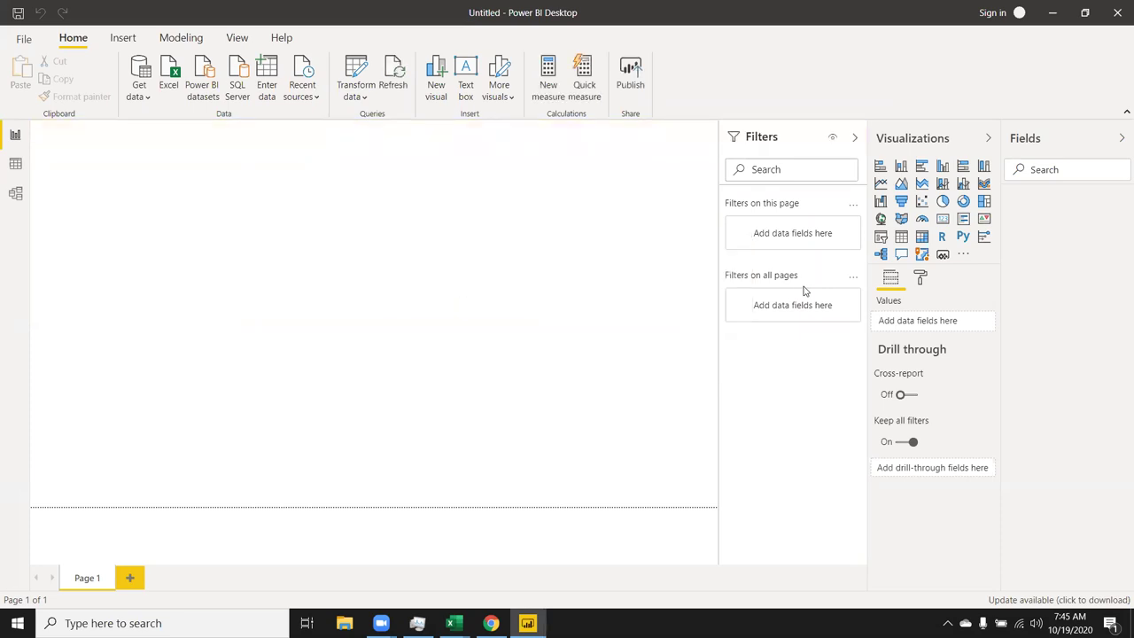
pyautogui.click(19, 168)
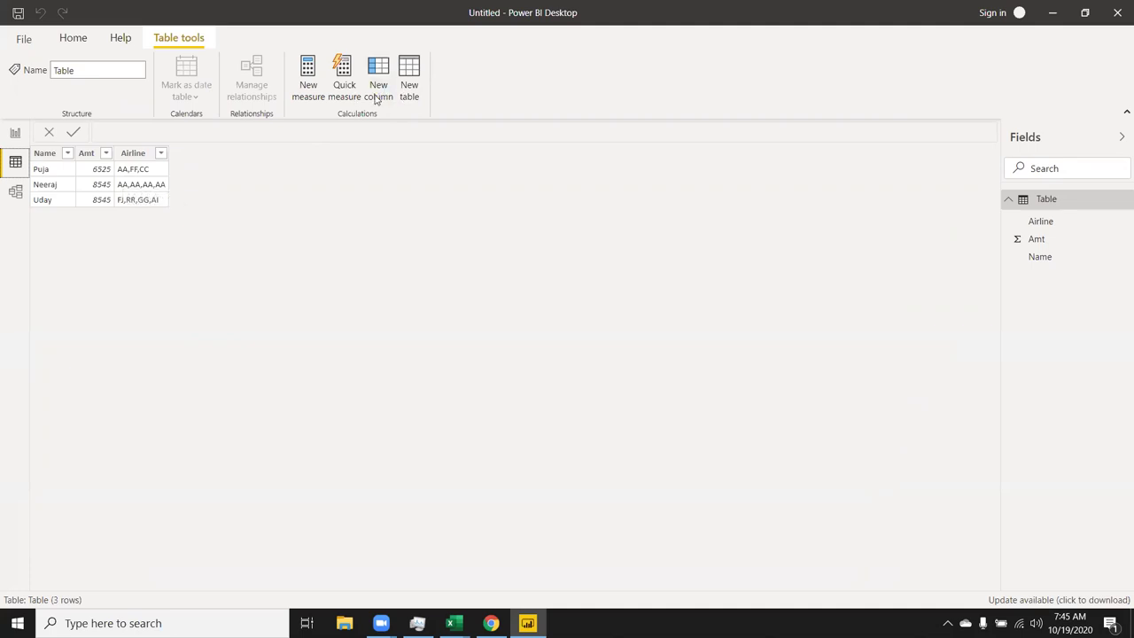
# Step: Create calculated column Total_Airline = LEN('Table'[Airline]), giving 8, 11 and 11
pyautogui.click(376, 99)
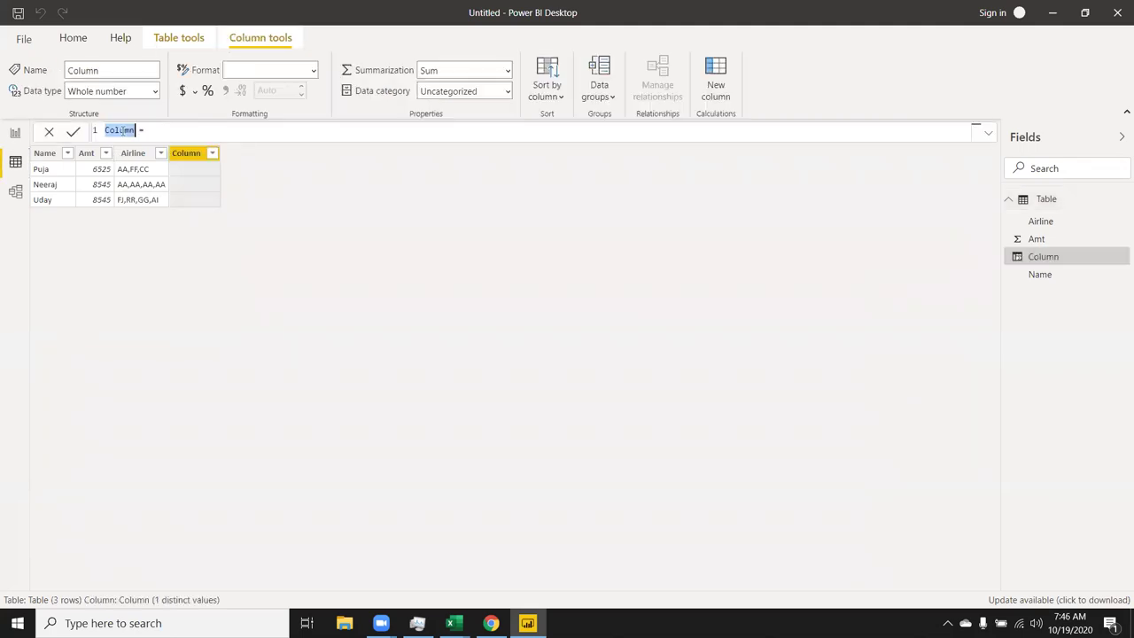
pyautogui.write('Total')
pyautogui.write('_Ar')
pyautogui.press('BackSpace')
pyautogui.write('irline')
pyautogui.write('s')
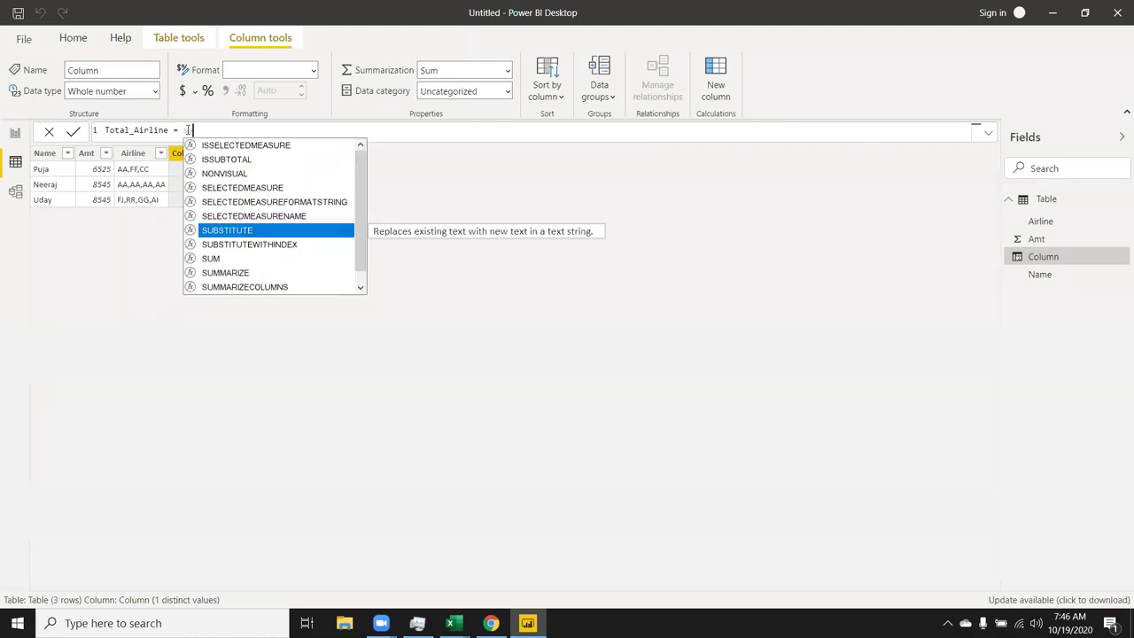
pyautogui.press('BackSpace')
pyautogui.press('BackSpace')
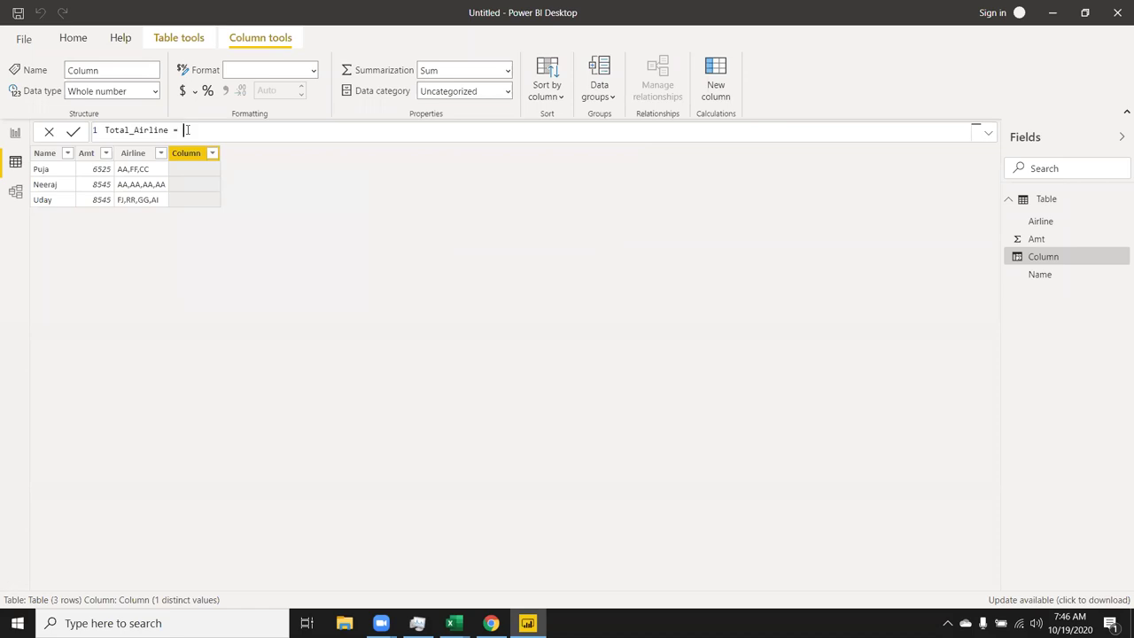
pyautogui.write('l')
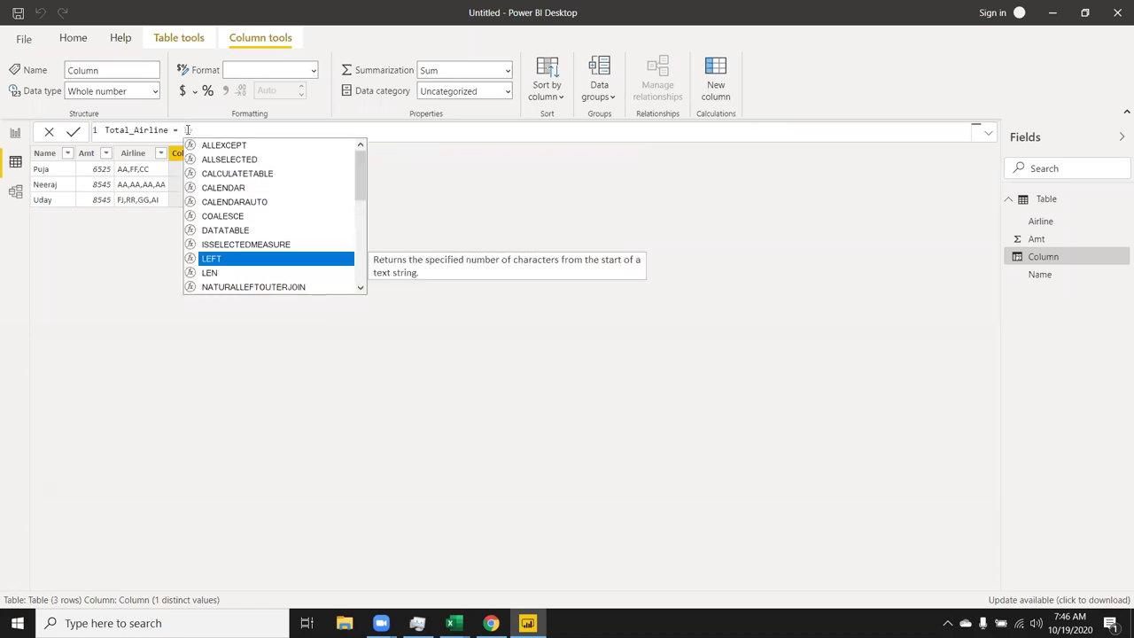
pyautogui.write('en')
pyautogui.press('Tab')
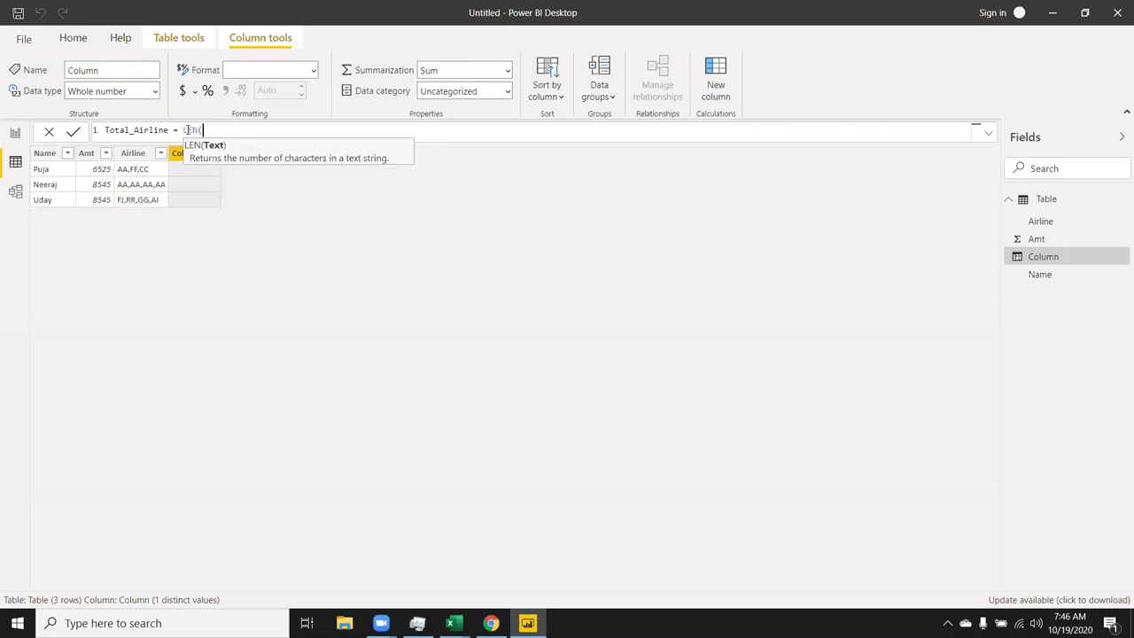
pyautogui.click(187, 130)
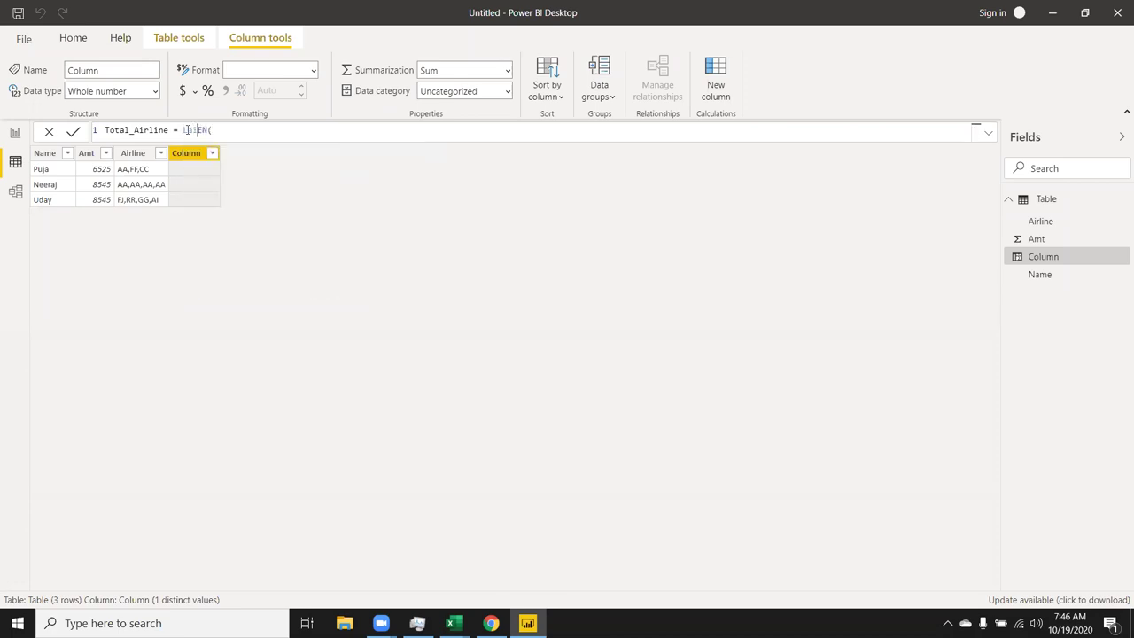
pyautogui.hotkey('ctrl', 'space')
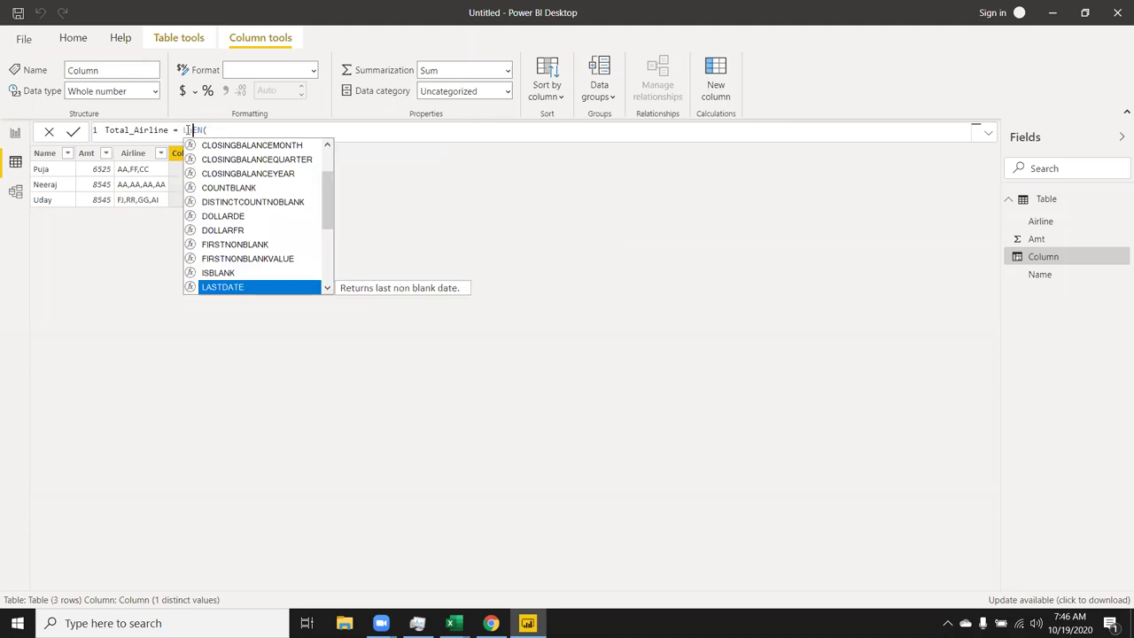
pyautogui.click(234, 126)
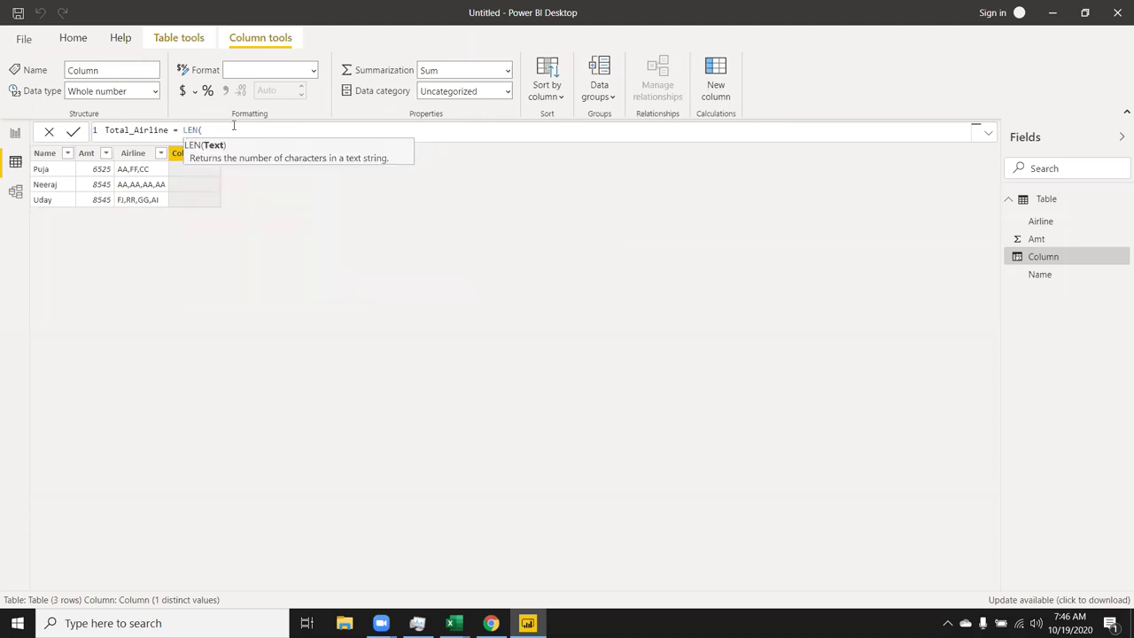
pyautogui.write('a')
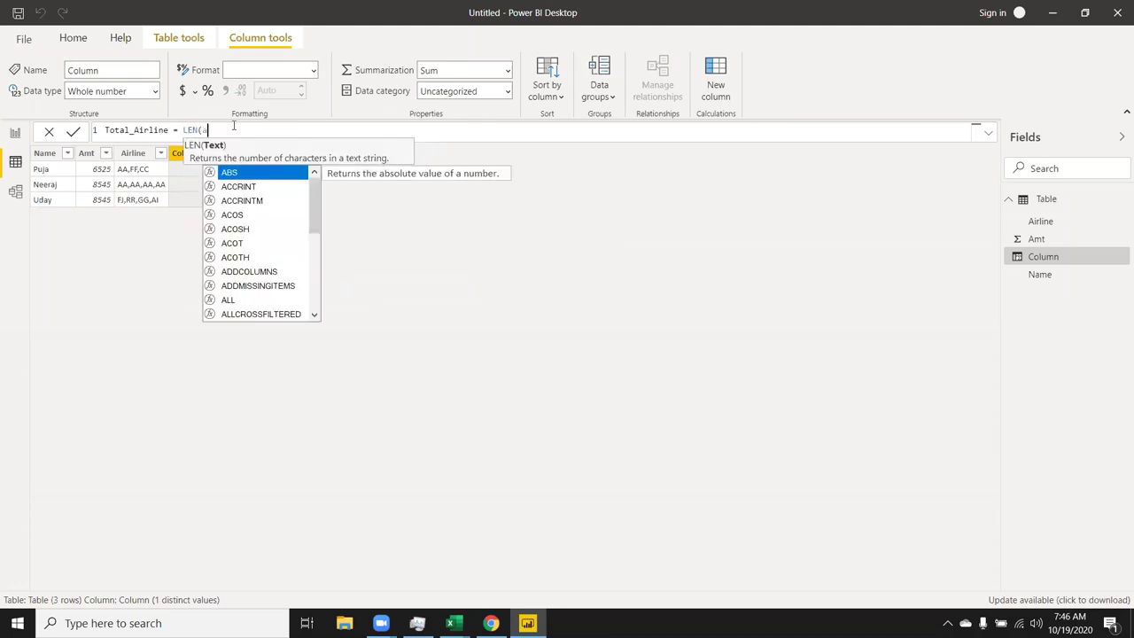
pyautogui.write('i')
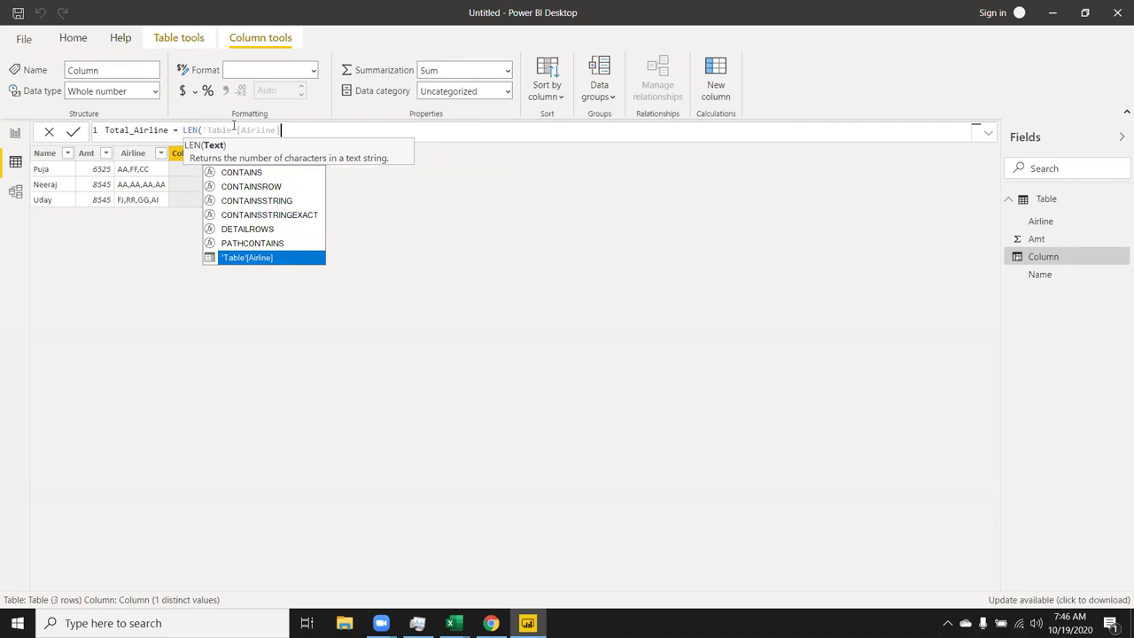
pyautogui.press('Tab')
pyautogui.write(')')
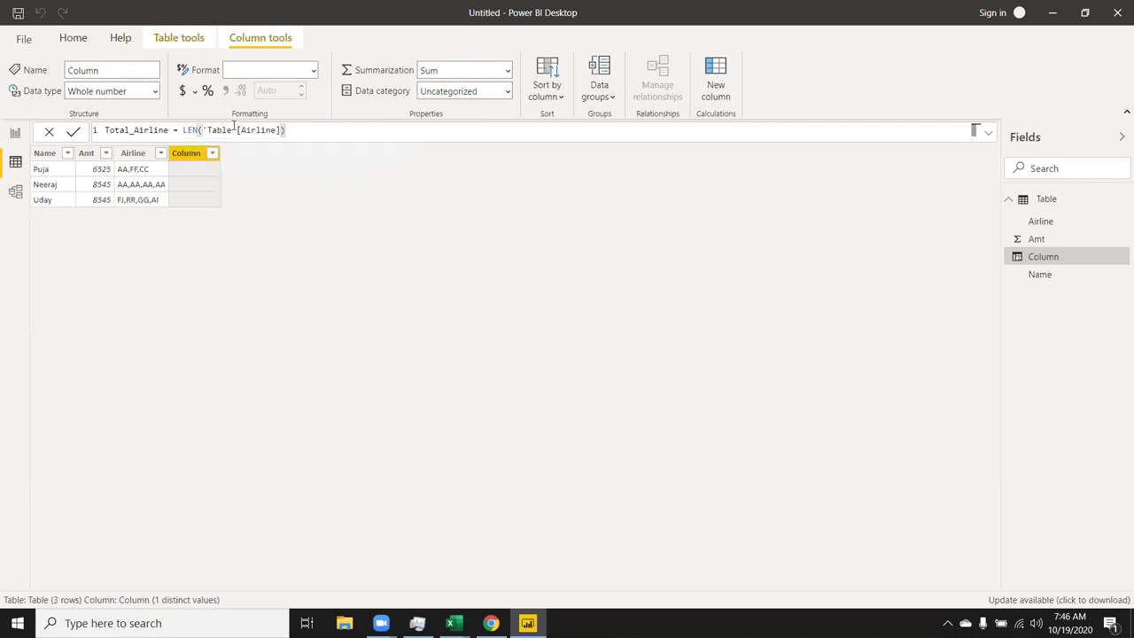
pyautogui.press('Return')
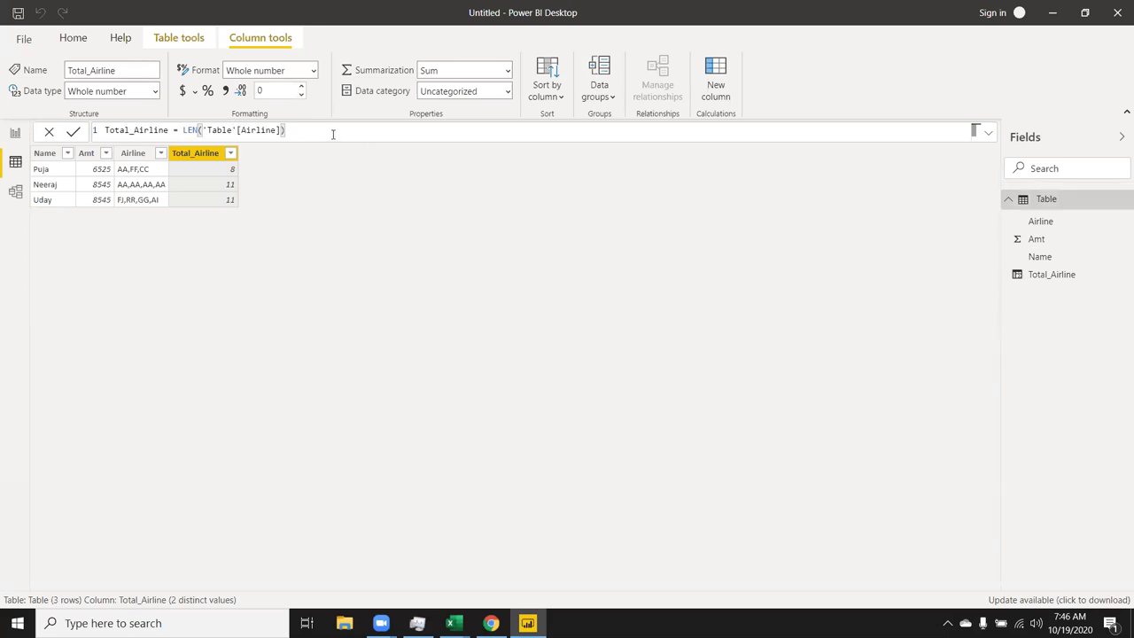
# Step: Subtract LEN(SUBSTITUTE('Table'[Airline],",","")) from the length to count commas in Total_Airline
pyautogui.write('-l')
pyautogui.write('en')
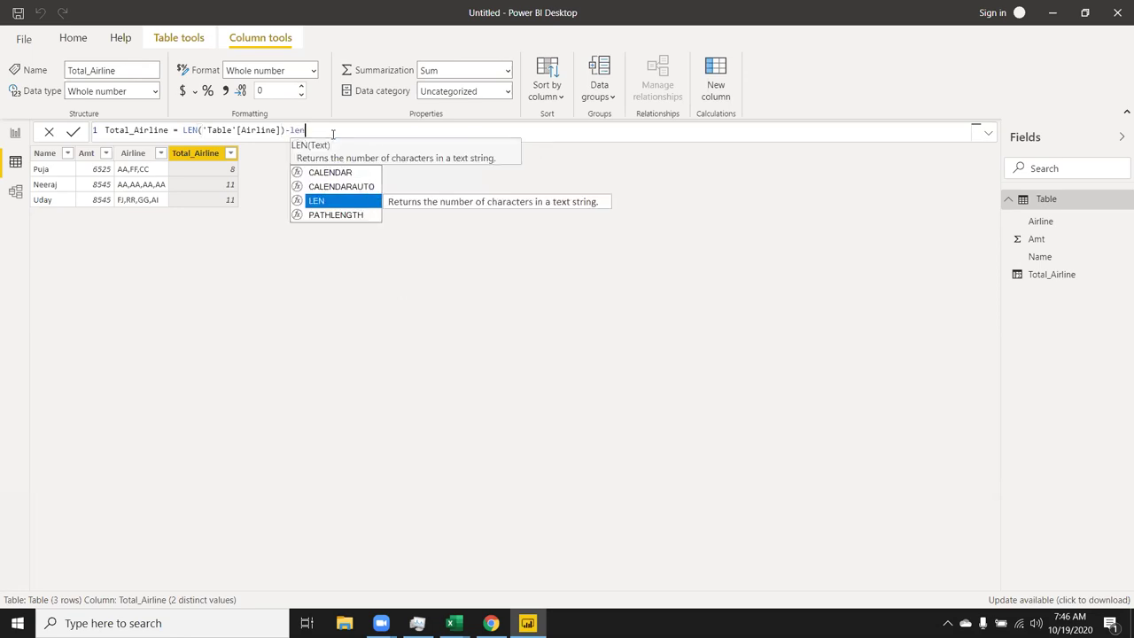
pyautogui.press('Tab')
pyautogui.write('s')
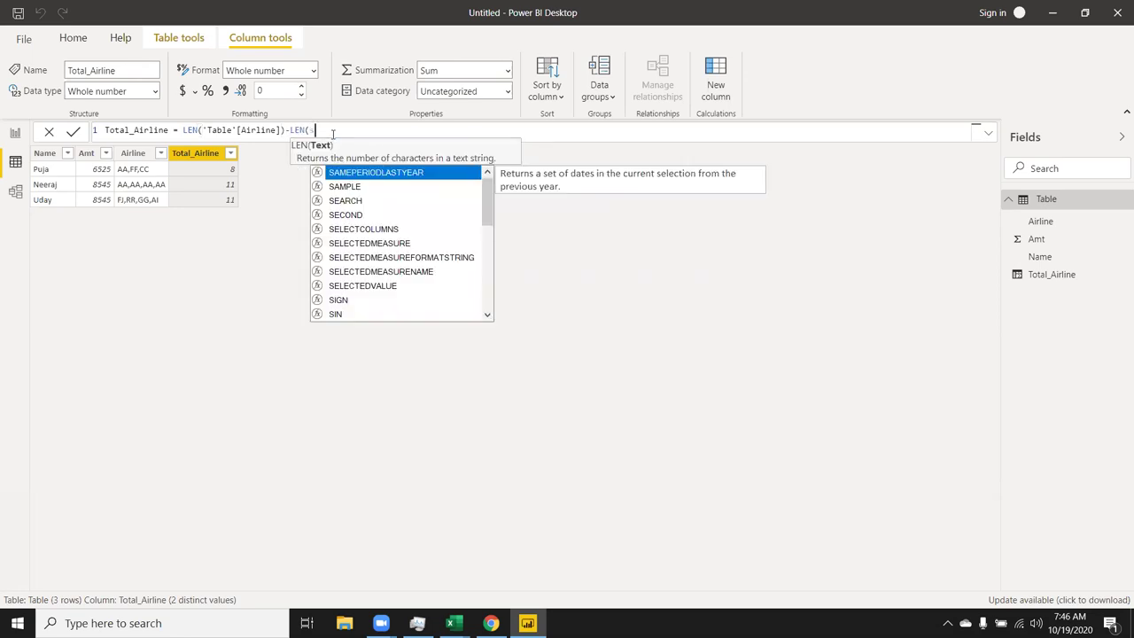
pyautogui.write('ub')
pyautogui.press('Tab')
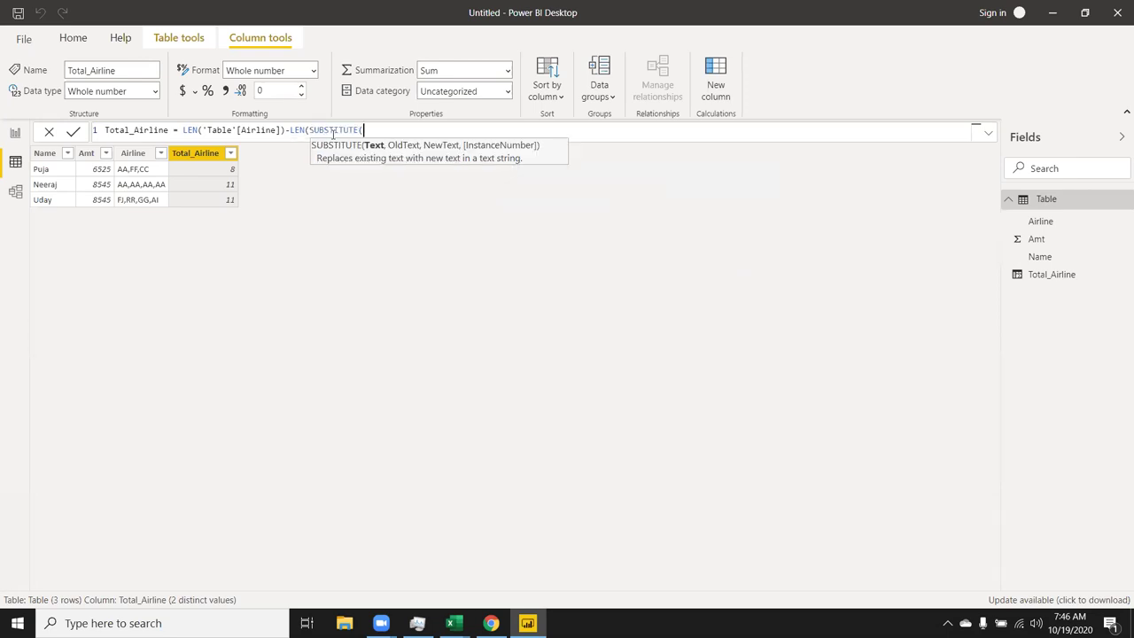
pyautogui.write("'ta")
pyautogui.press('Tab')
pyautogui.write(',",",""))')
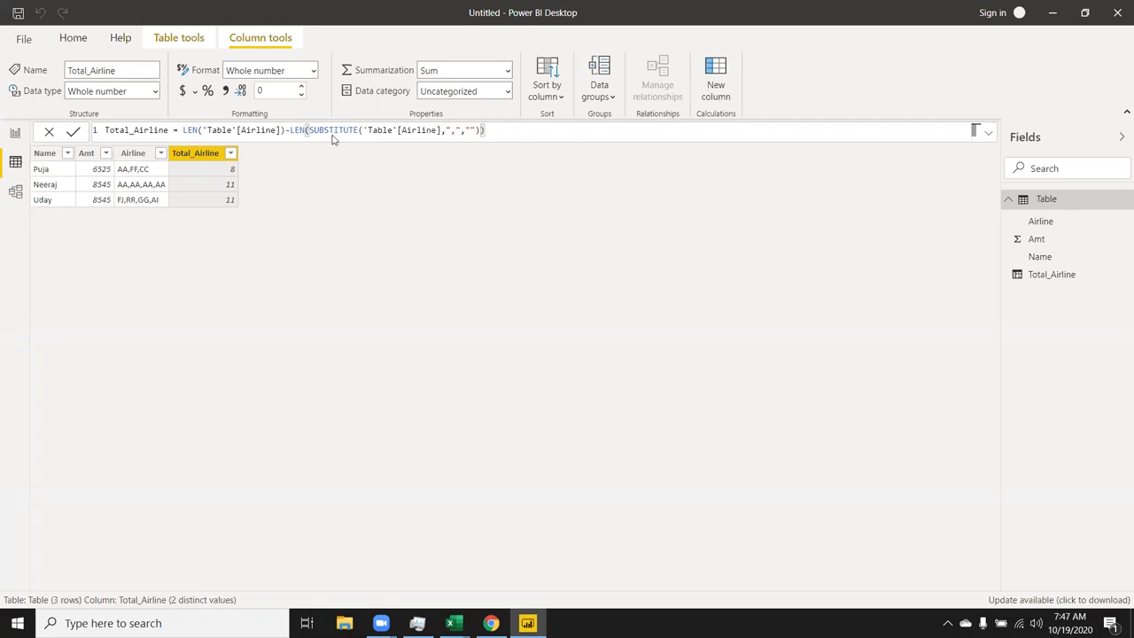
pyautogui.press('Return')
# Step: Append +1 to the Total_Airline formula so it shows 3, 4 and 4
pyautogui.click(518, 134)
pyautogui.write('+1')
pyautogui.press('Return')
pyautogui.click(44, 174)
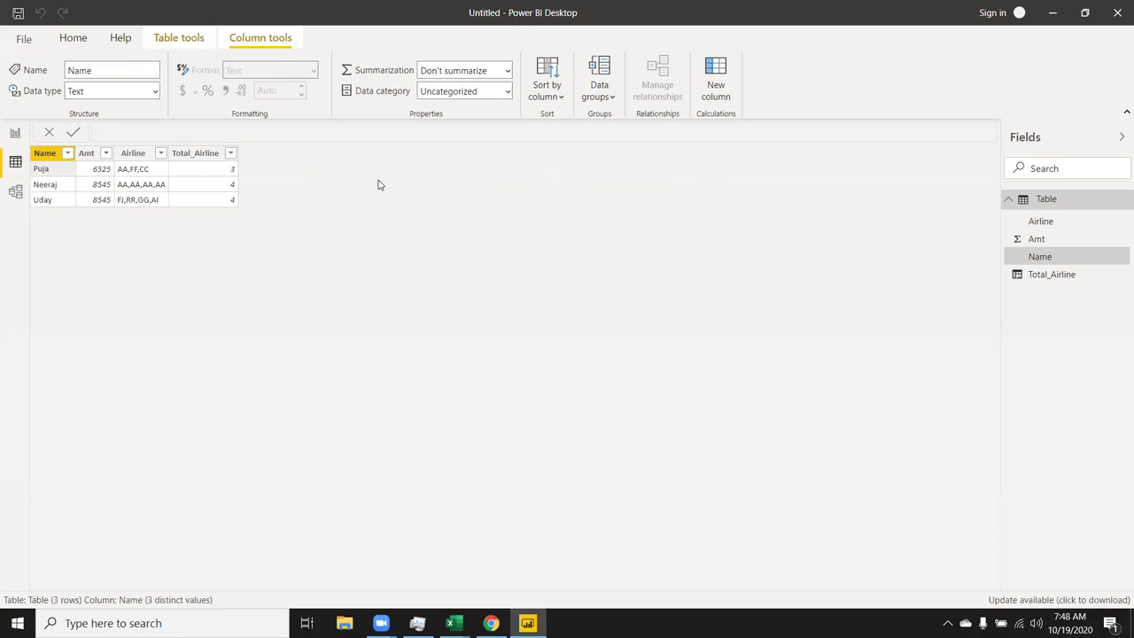
pyautogui.click(220, 182)
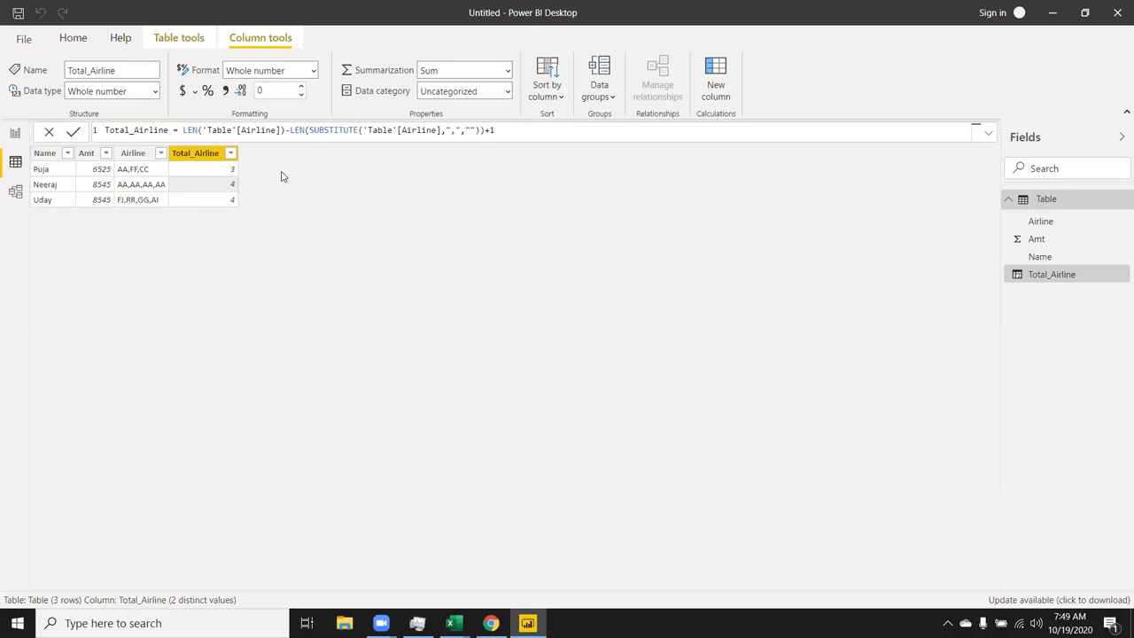
# Step: Add a new calculated column and name it ONE_Airline
pyautogui.click(714, 91)
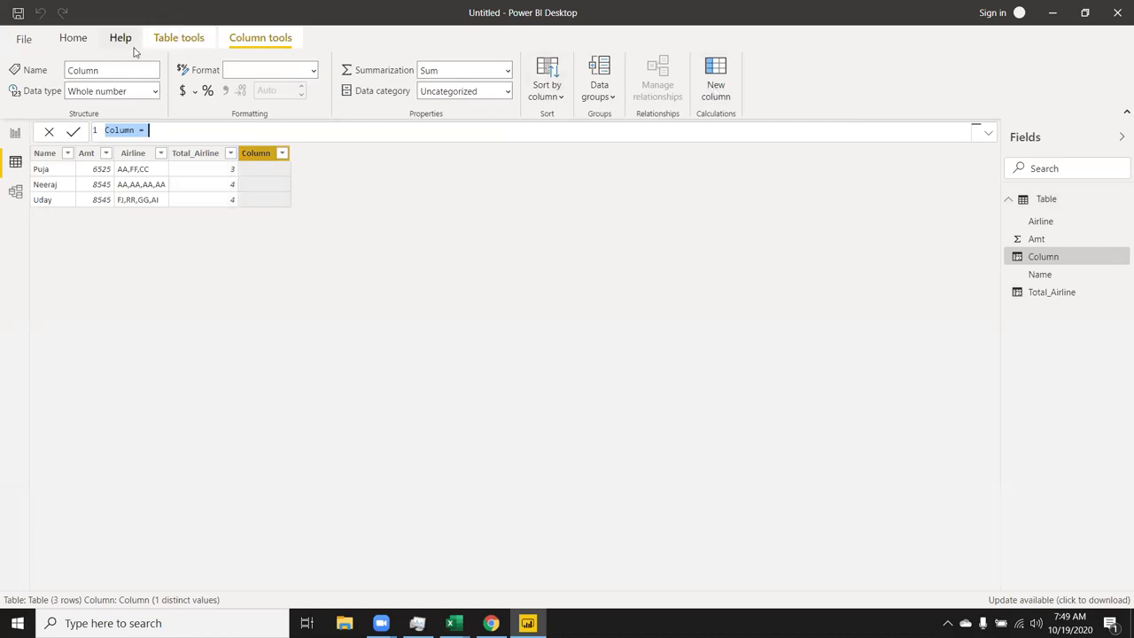
pyautogui.doubleClick(120, 130)
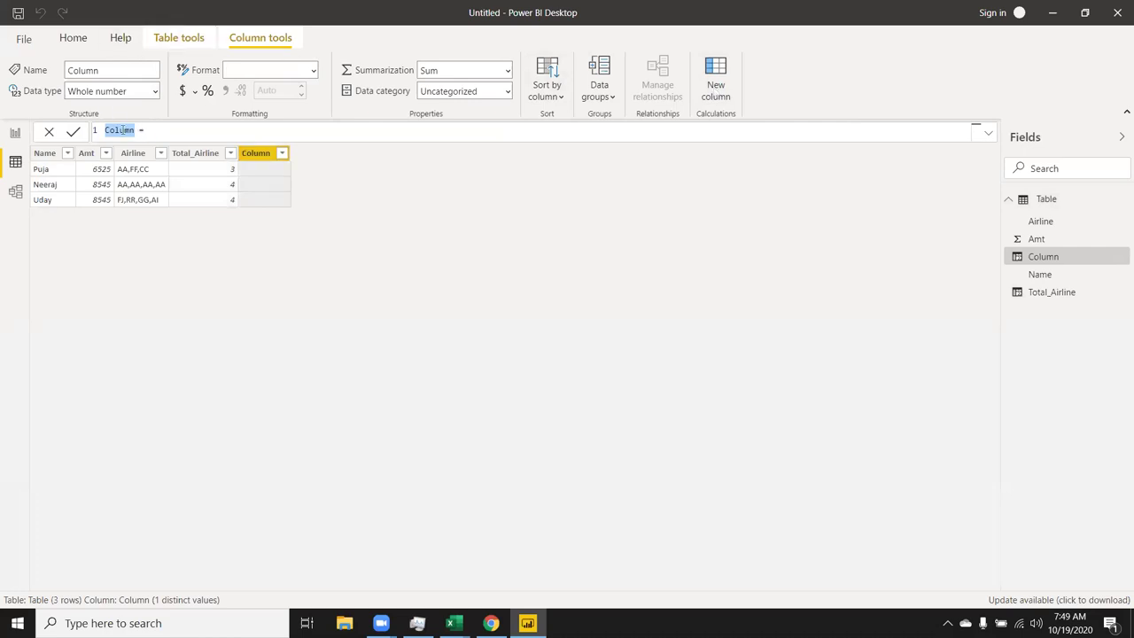
pyautogui.press('BackSpace')
pyautogui.write('ONR')
pyautogui.press('BackSpace')
pyautogui.write('E_')
pyautogui.write('Air line')
# Step: Define ONE_Airline as SUBSTITUTE('Table'[Airline],LEFT('Table'[Airline],2),"")
pyautogui.click(186, 132)
pyautogui.write('le')
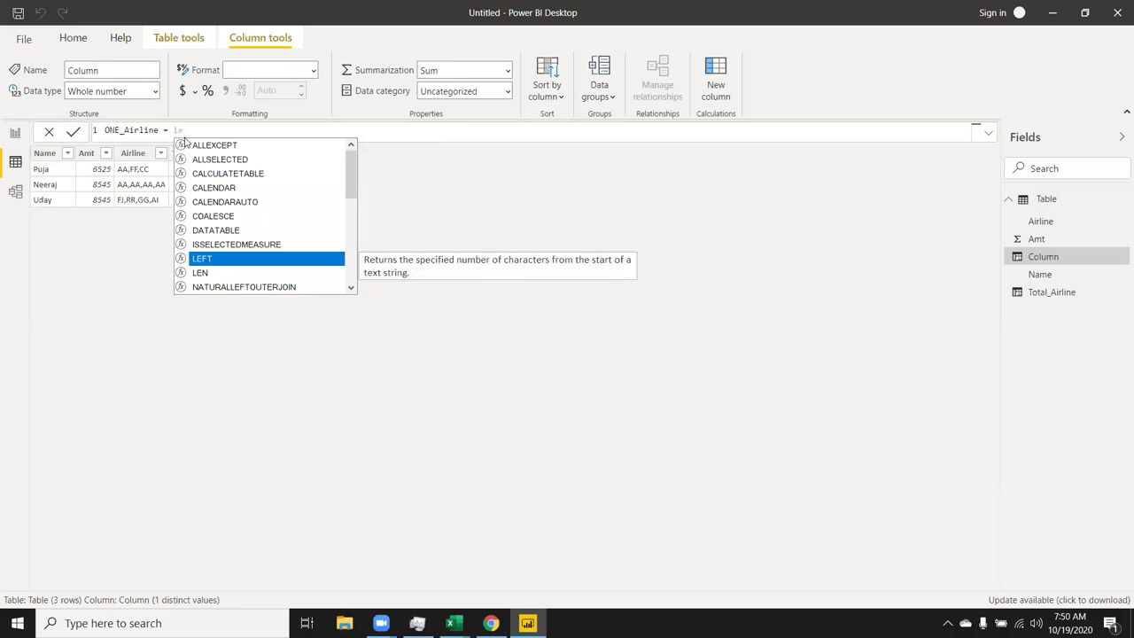
pyautogui.press('BackSpace')
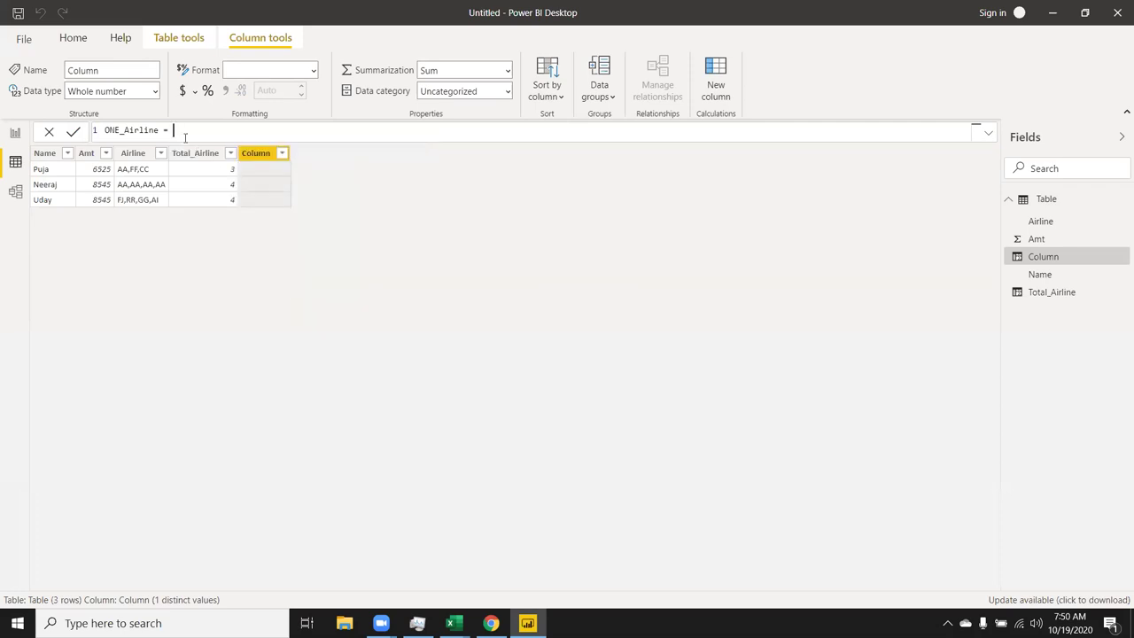
pyautogui.write('Sub')
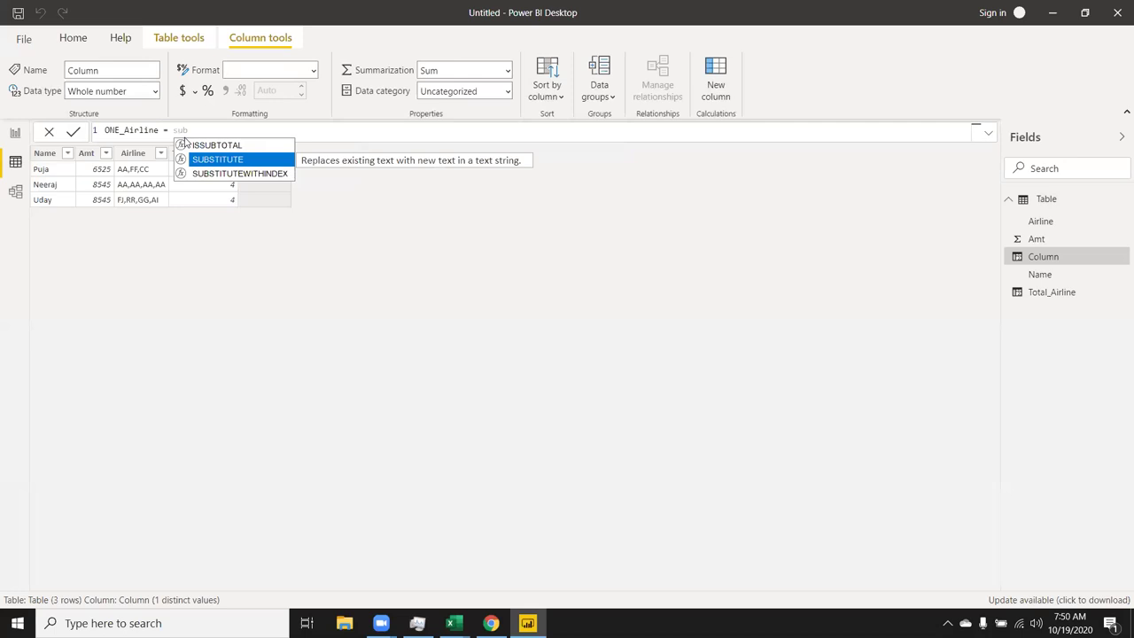
pyautogui.press('Tab')
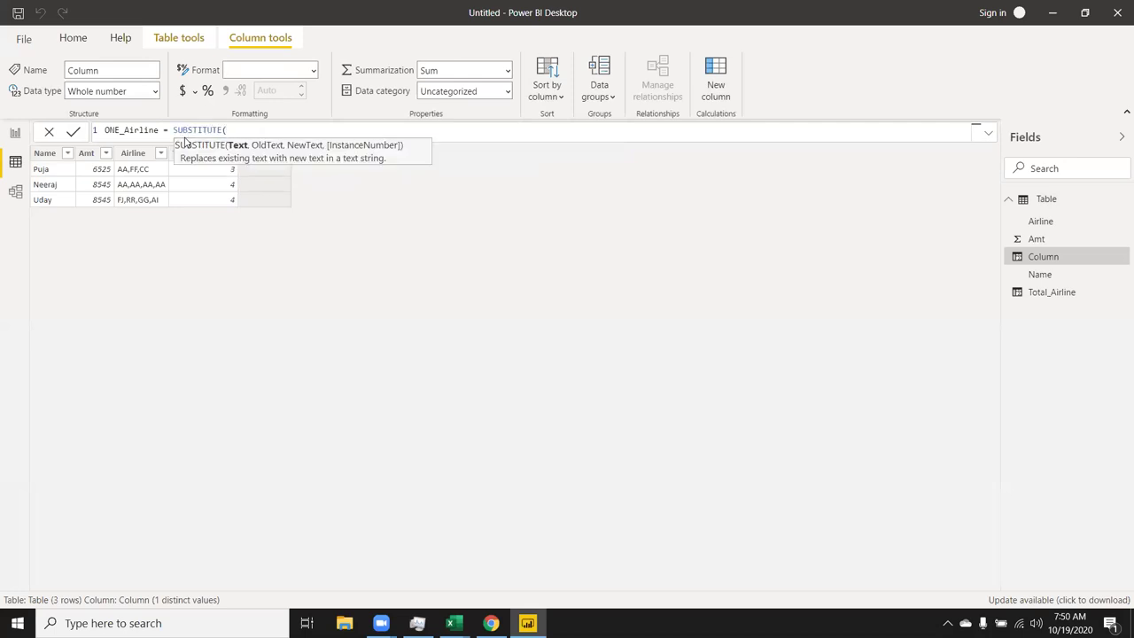
pyautogui.write('air')
pyautogui.press('Tab')
pyautogui.write(',')
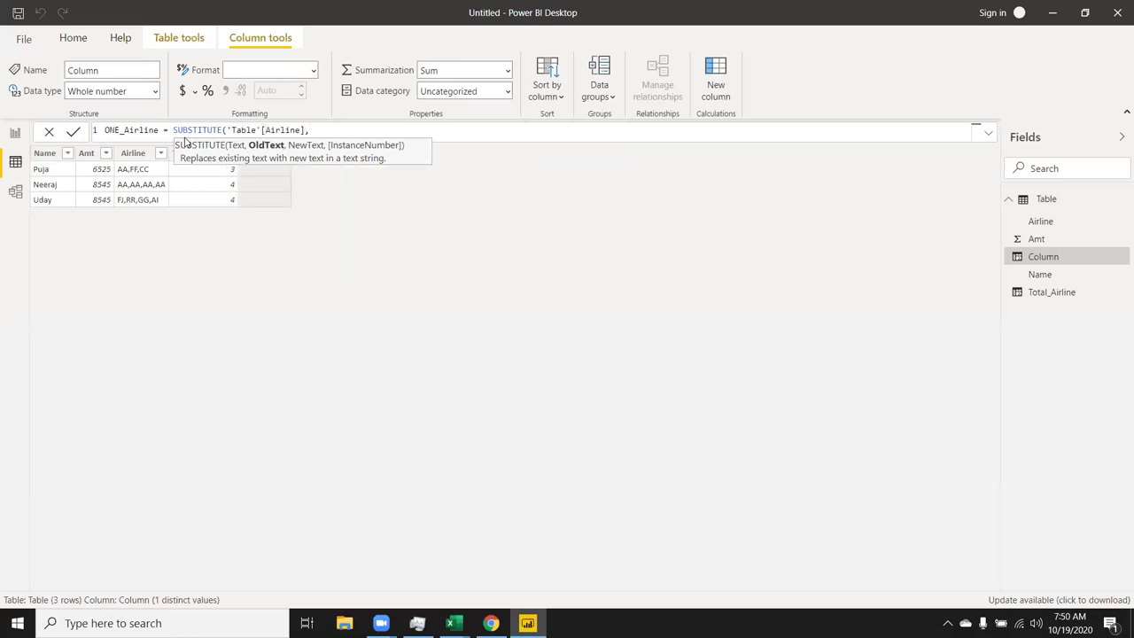
pyautogui.write('le')
pyautogui.press('Tab')
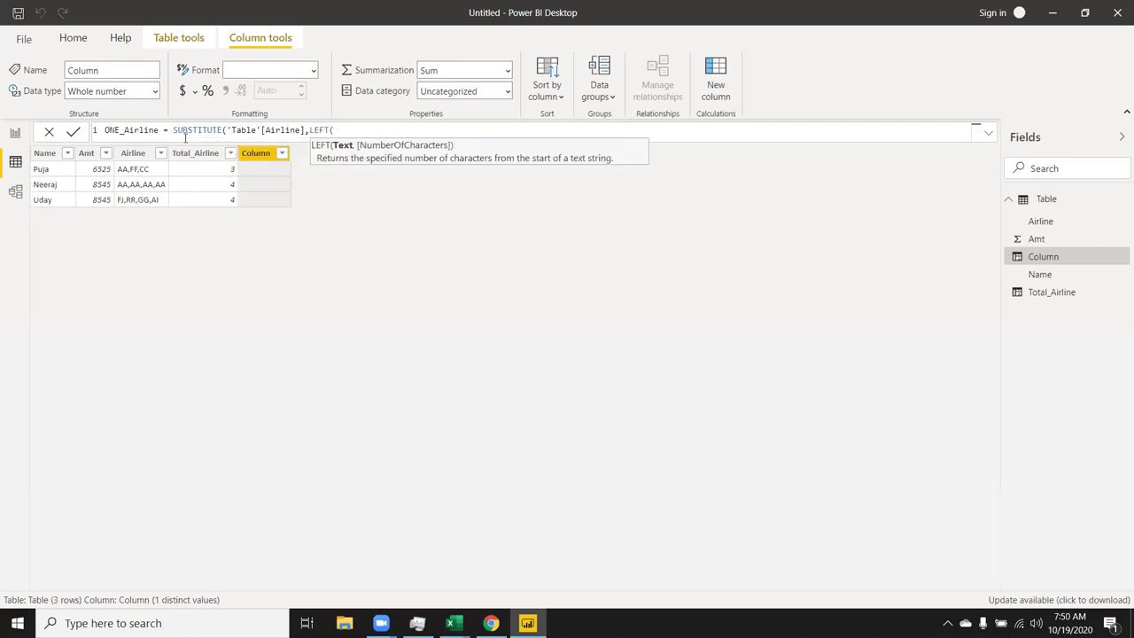
pyautogui.write('air')
pyautogui.press('Tab')
pyautogui.write(',2')
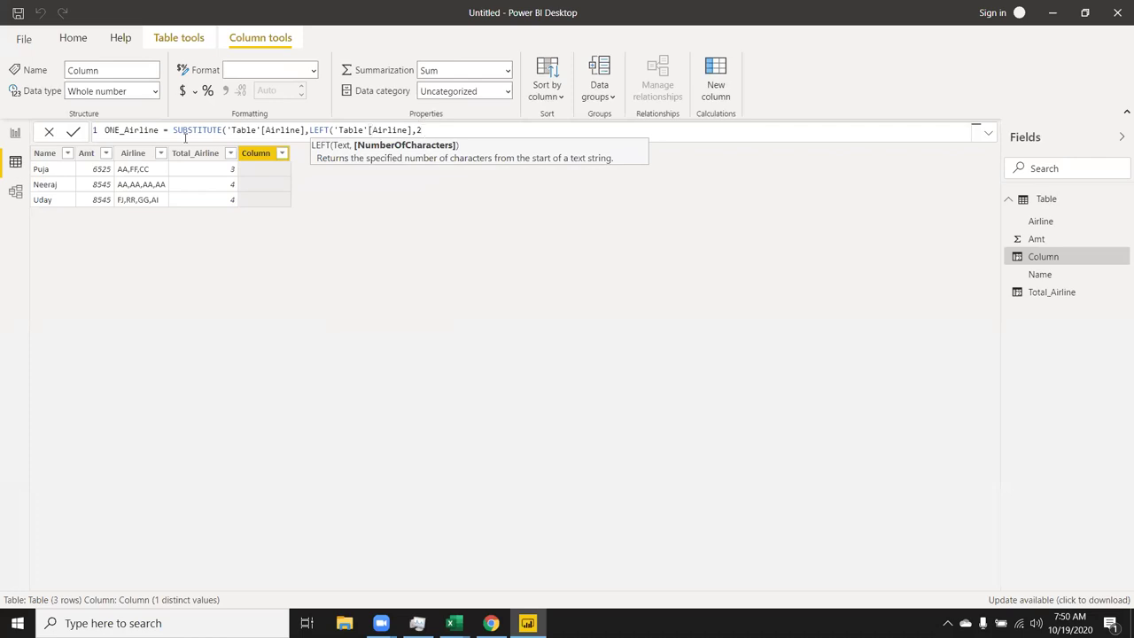
pyautogui.write('),"")')
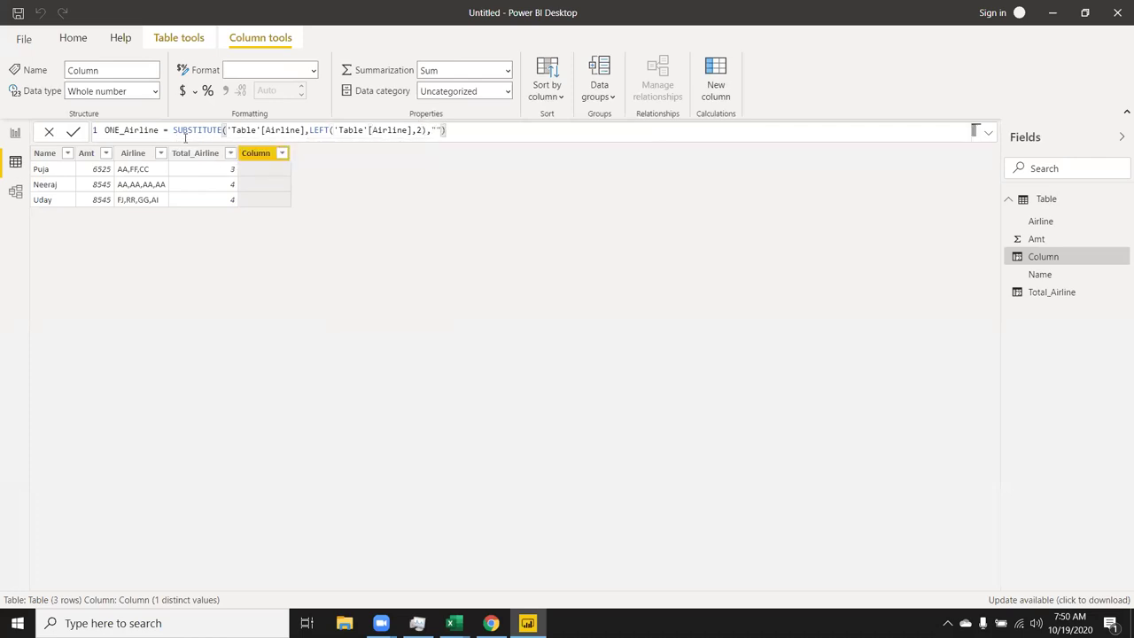
pyautogui.press('Return')
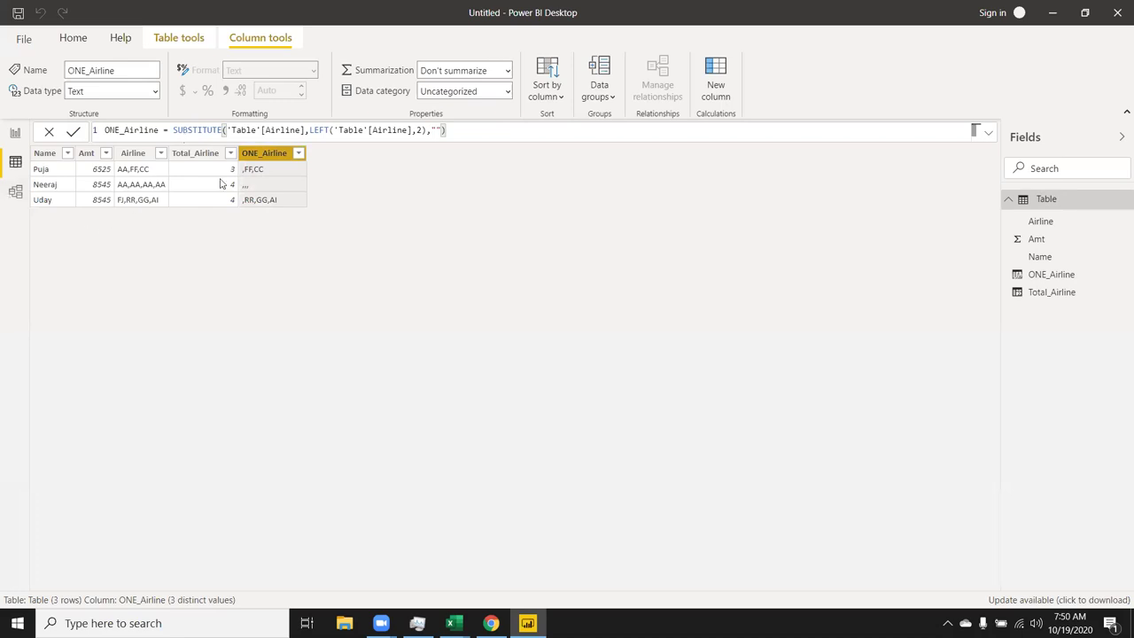
# Step: Wrap ONE_Airline in an outer SUBSTITUTE(...,",","") so it shows FFCC, blank and RRGGAI
pyautogui.click(173, 130)
pyautogui.write('SUBS')
pyautogui.press('Tab')
pyautogui.click(546, 129)
pyautogui.write(',""),",","")')
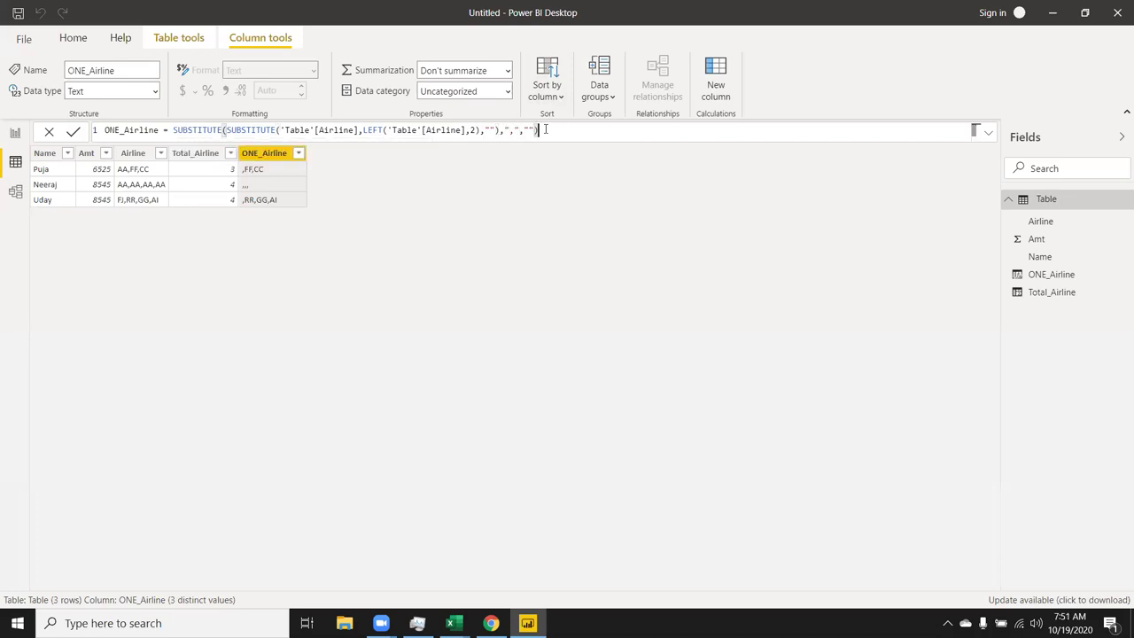
pyautogui.press('Return')
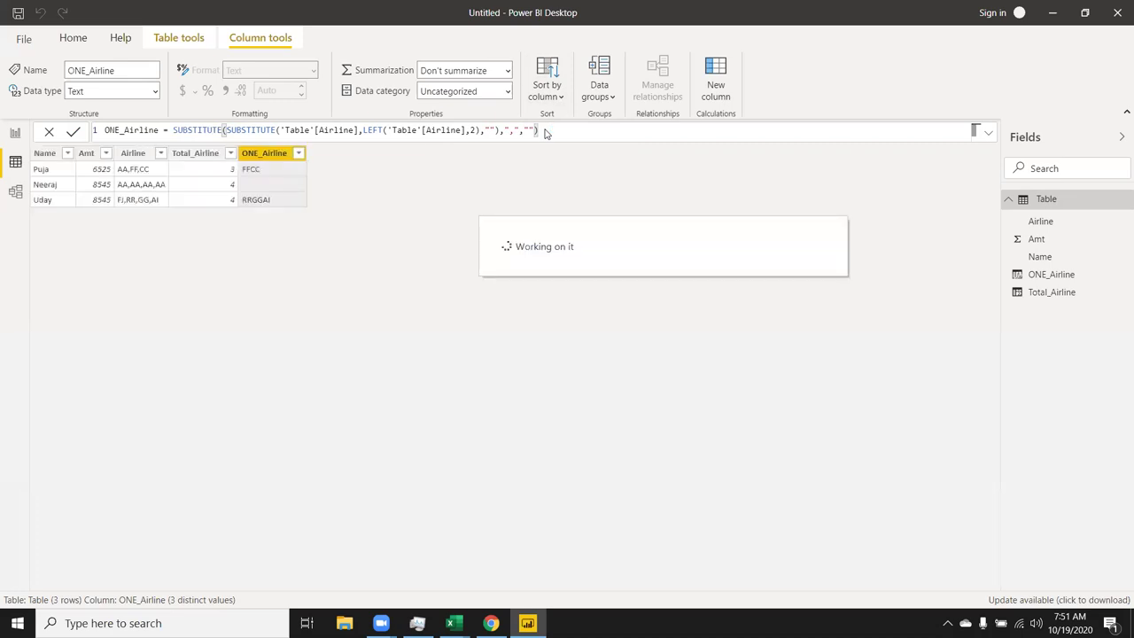
pyautogui.click(174, 131)
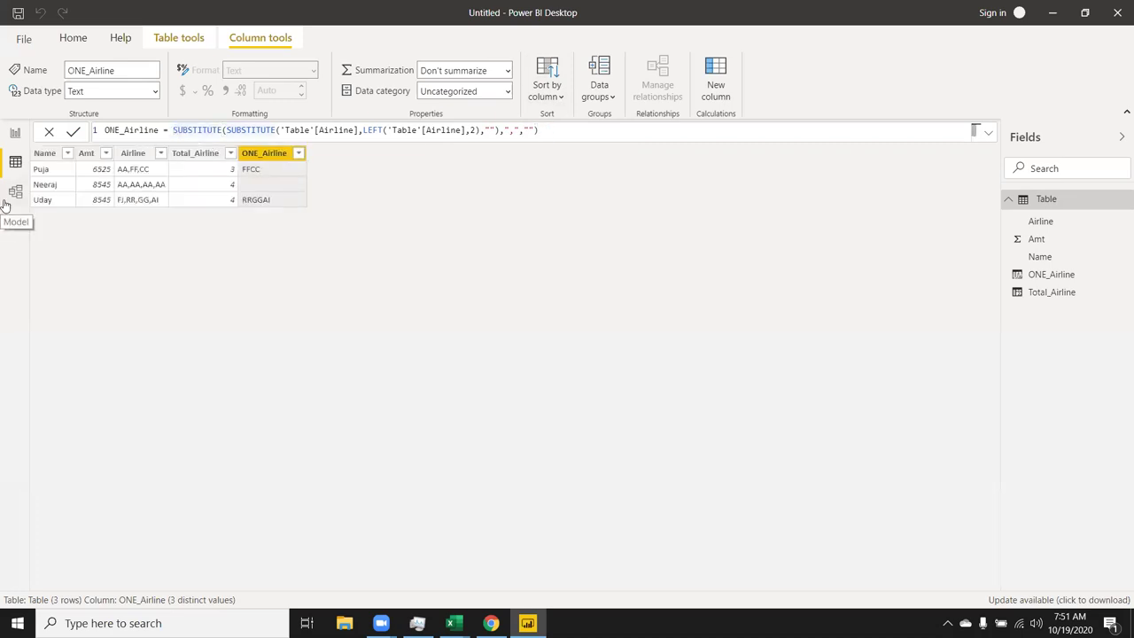
# Step: Wrap ONE_Airline in LEN(...)=0, giving False, True, False per row
pyautogui.write('S')
pyautogui.press('BackSpace')
pyautogui.write('Lee')
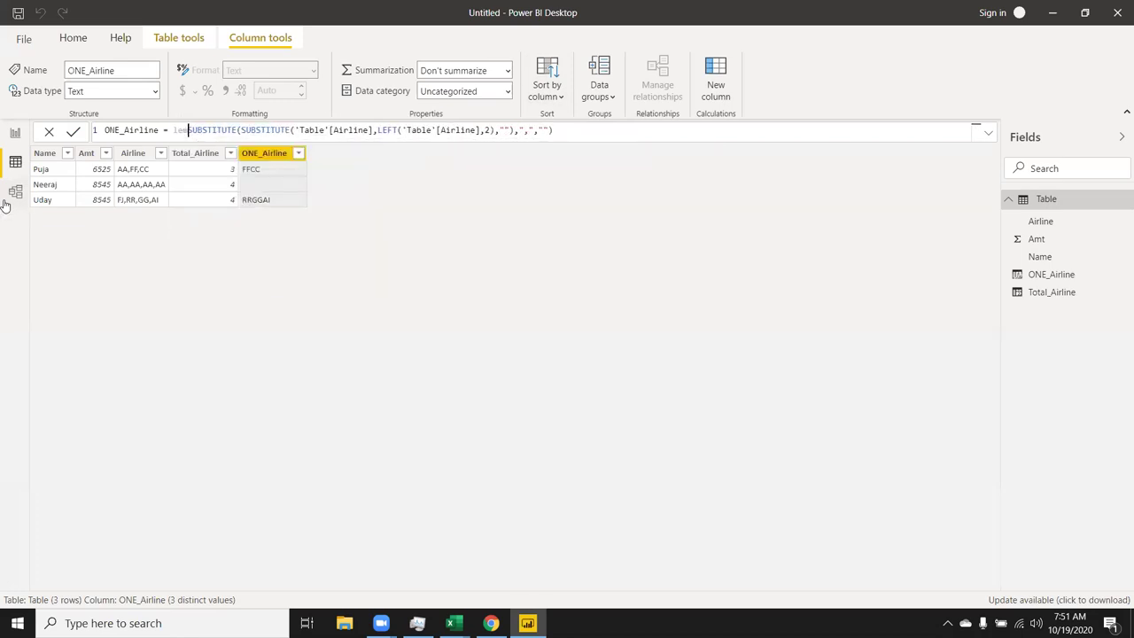
pyautogui.press('BackSpace')
pyautogui.write('n')
pyautogui.press('Tab')
pyautogui.click(569, 133)
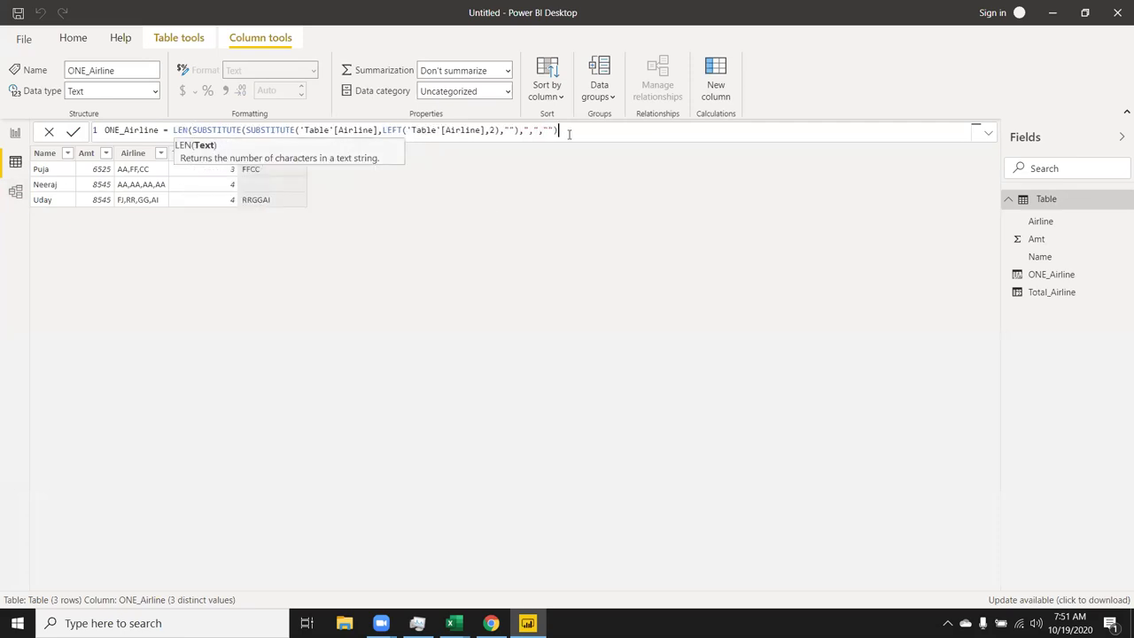
pyautogui.write('=0')
pyautogui.press('Return')
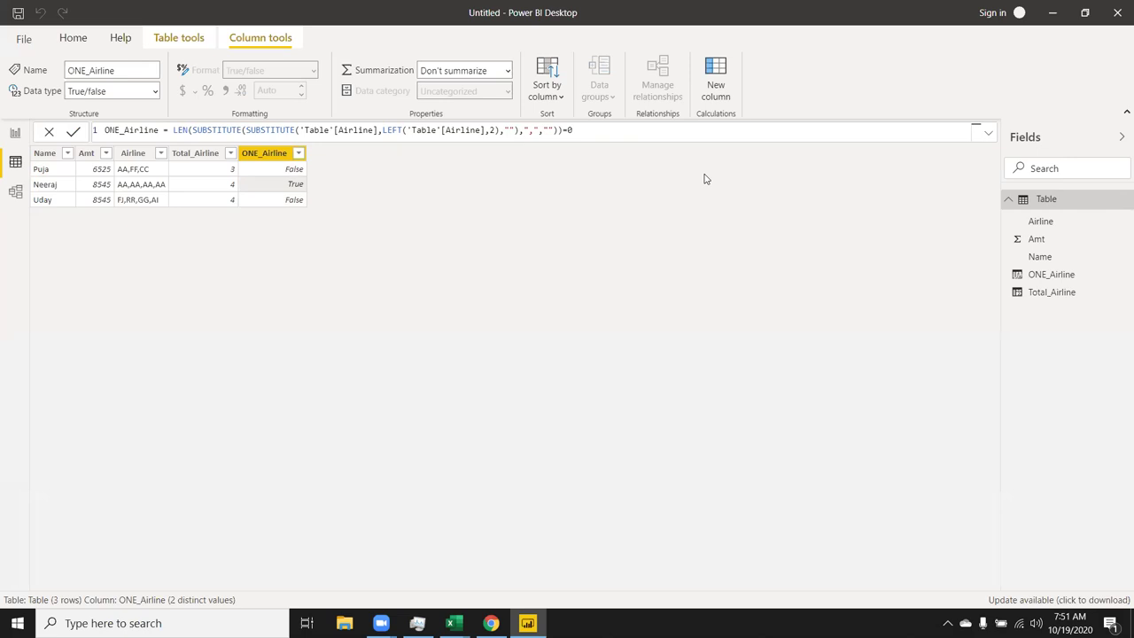
pyautogui.hotkey('alt', 'Tab')
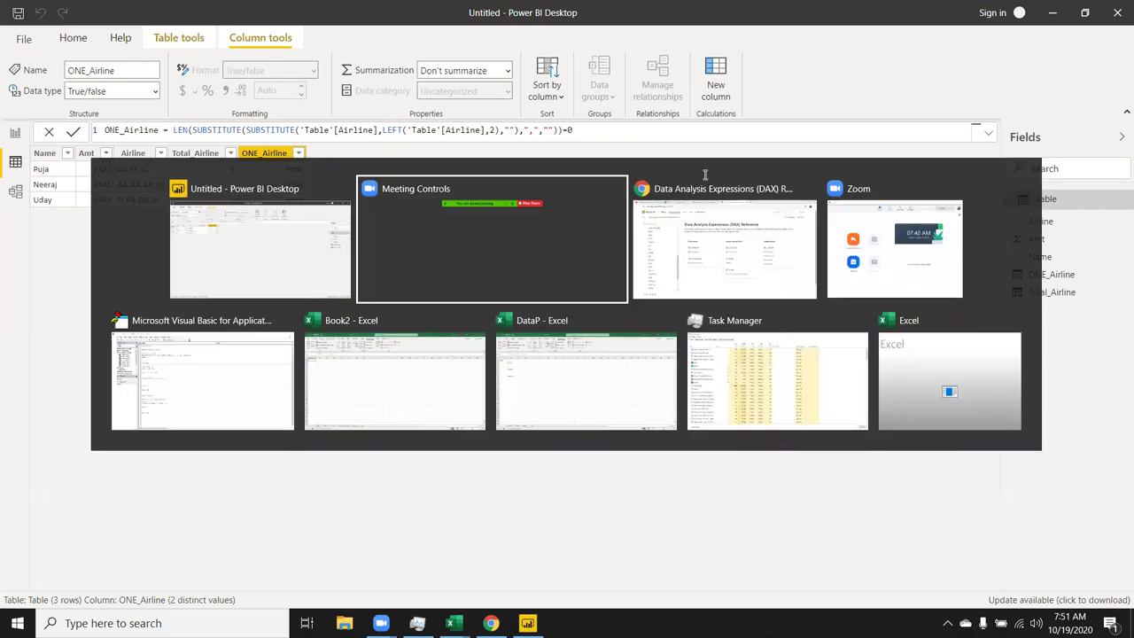
pyautogui.press('Tab')
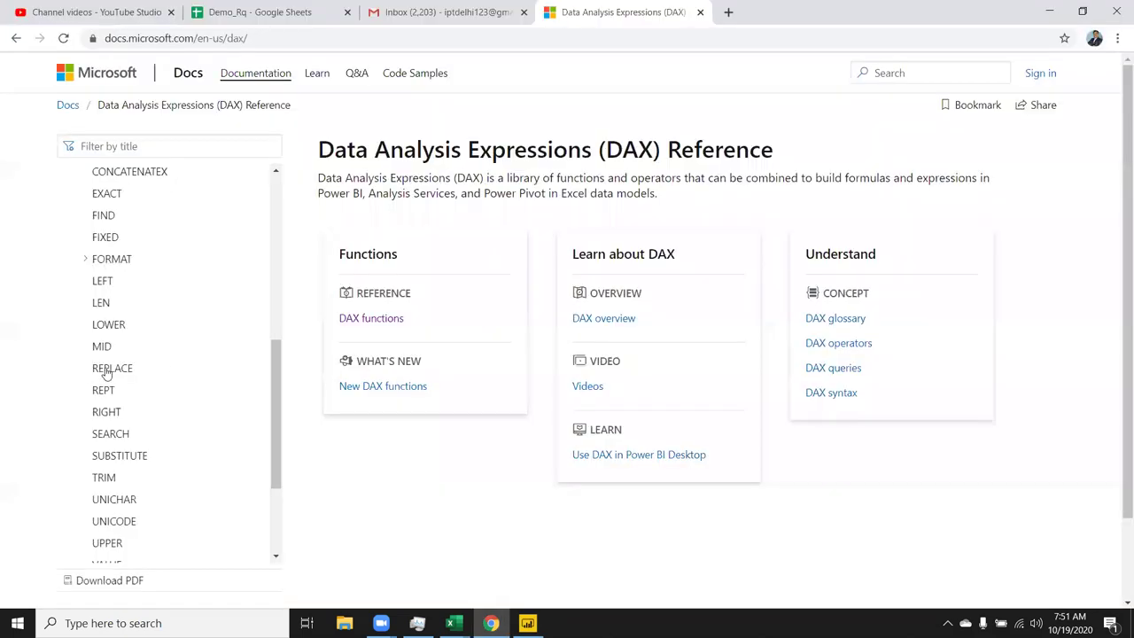
pyautogui.hotkey('alt', 'Tab')
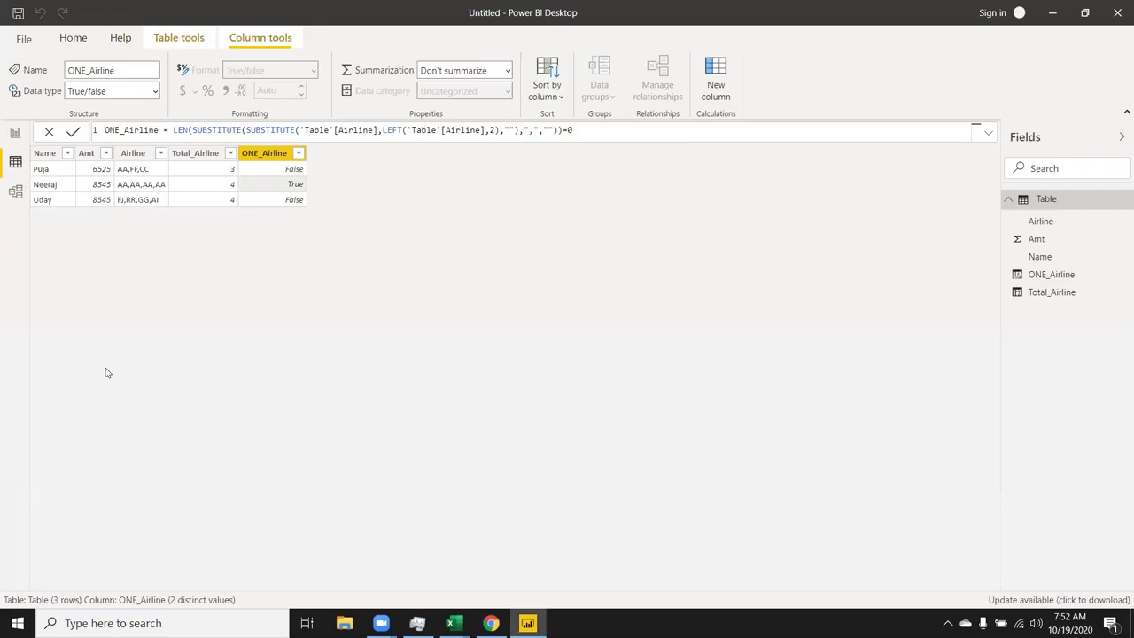
# Step: Add calculated column RP = REPLACE('Table'[Airline],4,2,"AI")
pyautogui.click(718, 93)
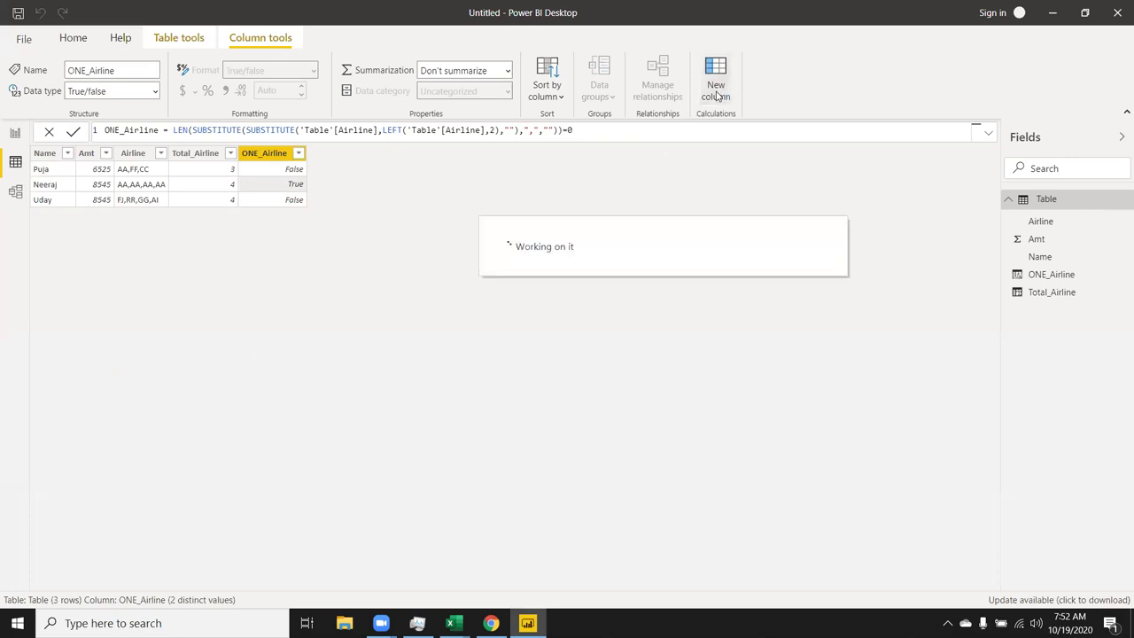
pyautogui.doubleClick(121, 131)
pyautogui.write('RP')
pyautogui.click(137, 134)
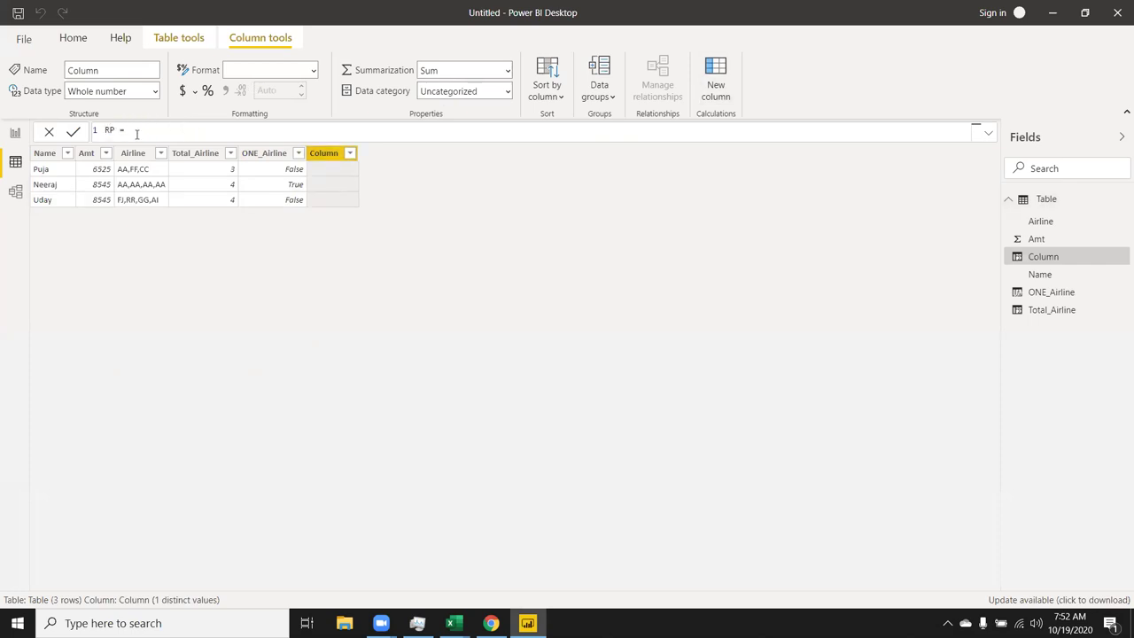
pyautogui.write('REP')
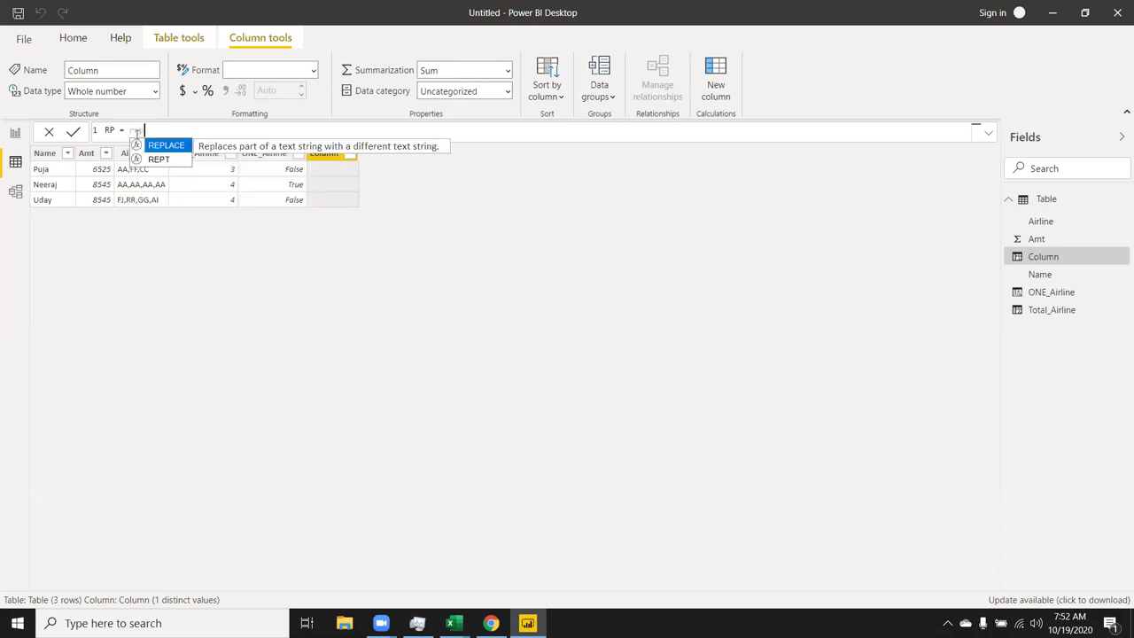
pyautogui.press('Tab')
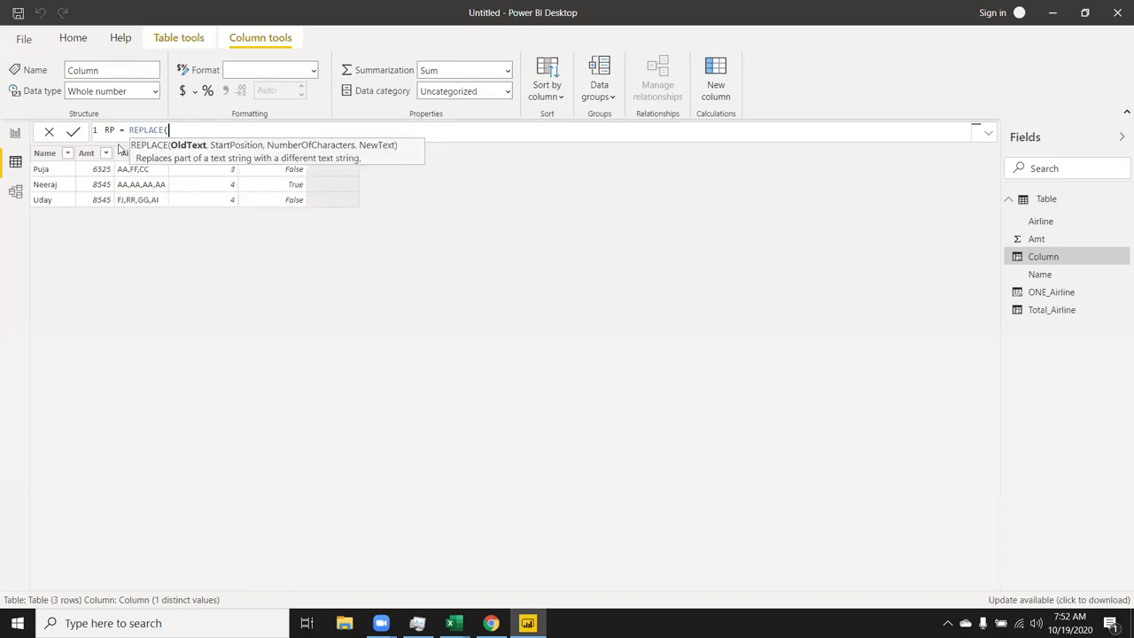
pyautogui.write('air')
pyautogui.press('Tab')
pyautogui.write(',')
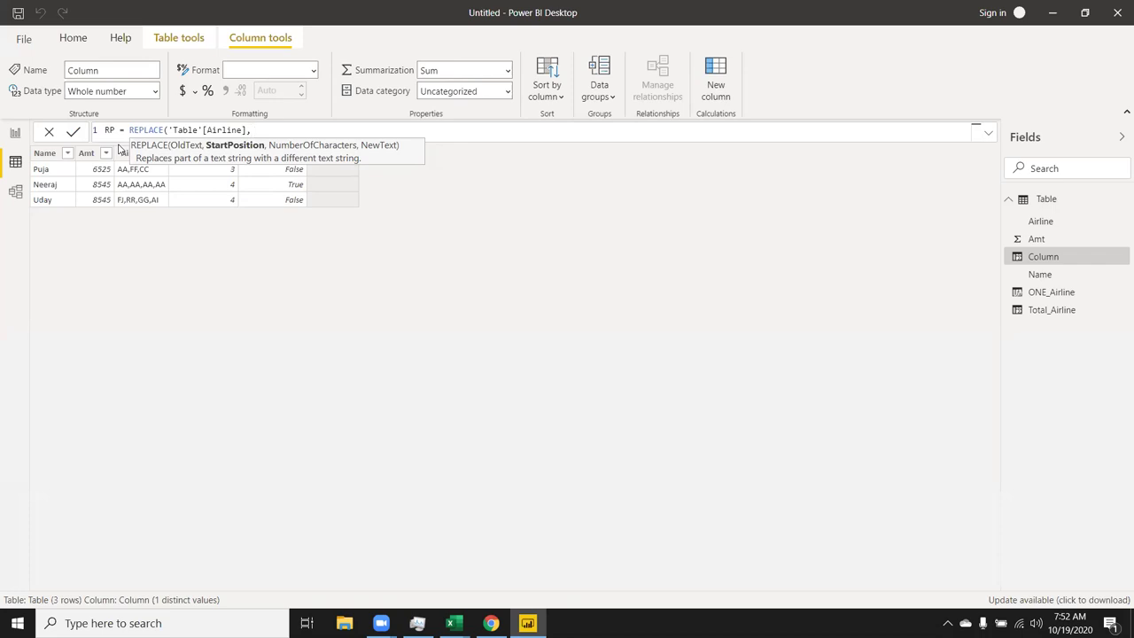
pyautogui.write('4,2,"AI"')
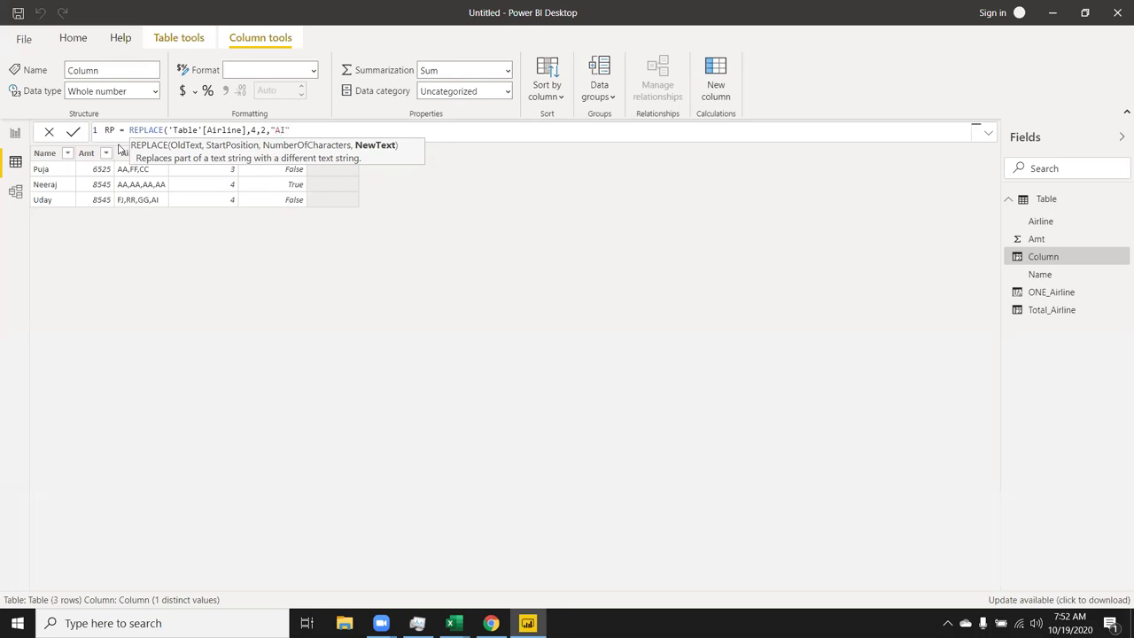
pyautogui.write(')')
pyautogui.press('Return')
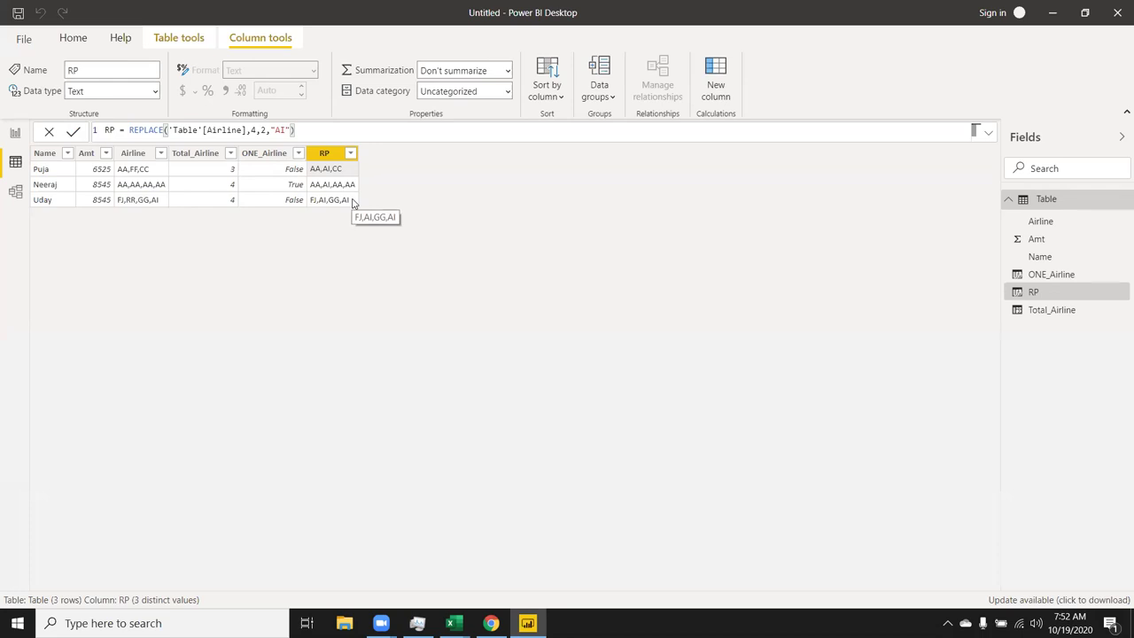
pyautogui.hotkey('alt', 'Tab')
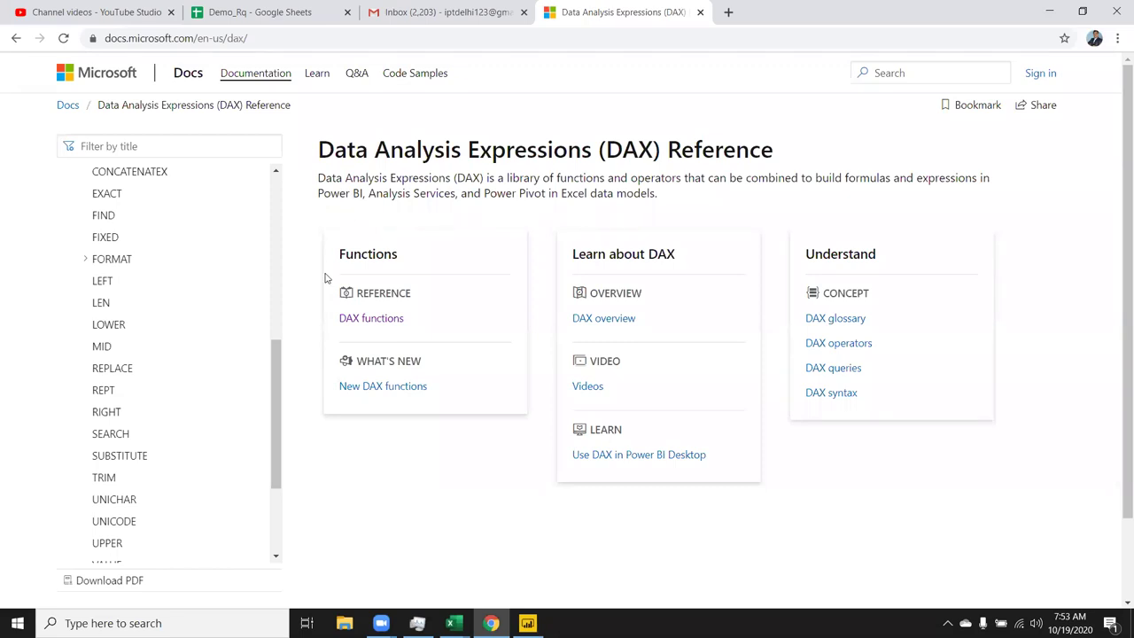
pyautogui.moveTo(278, 380); pyautogui.dragTo(289, 334)
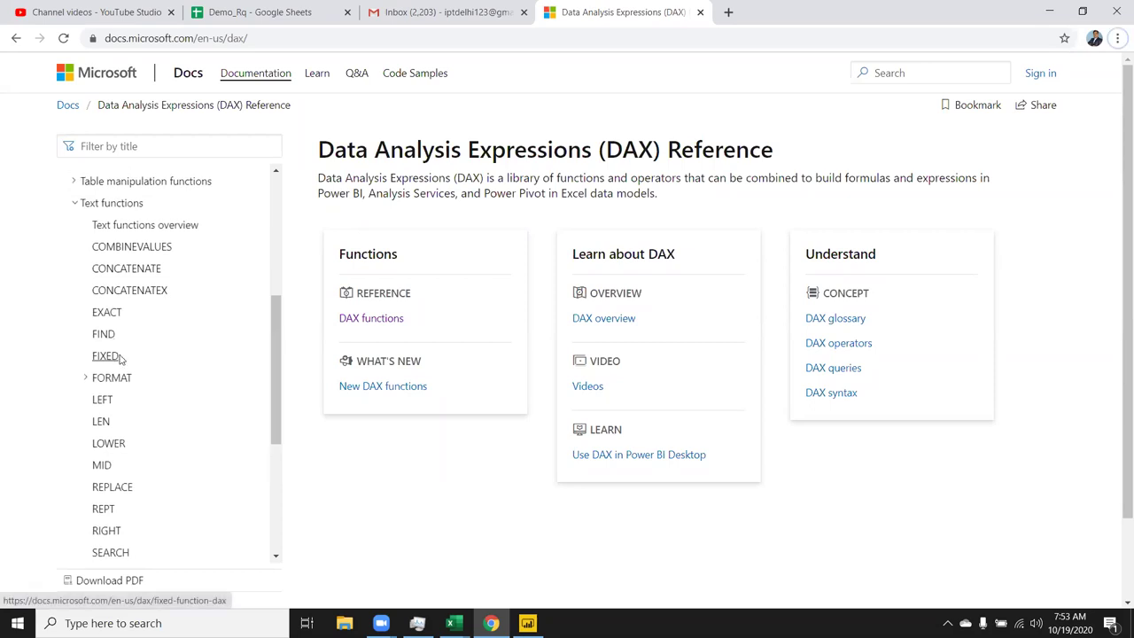
pyautogui.hotkey('alt', 'Tab')
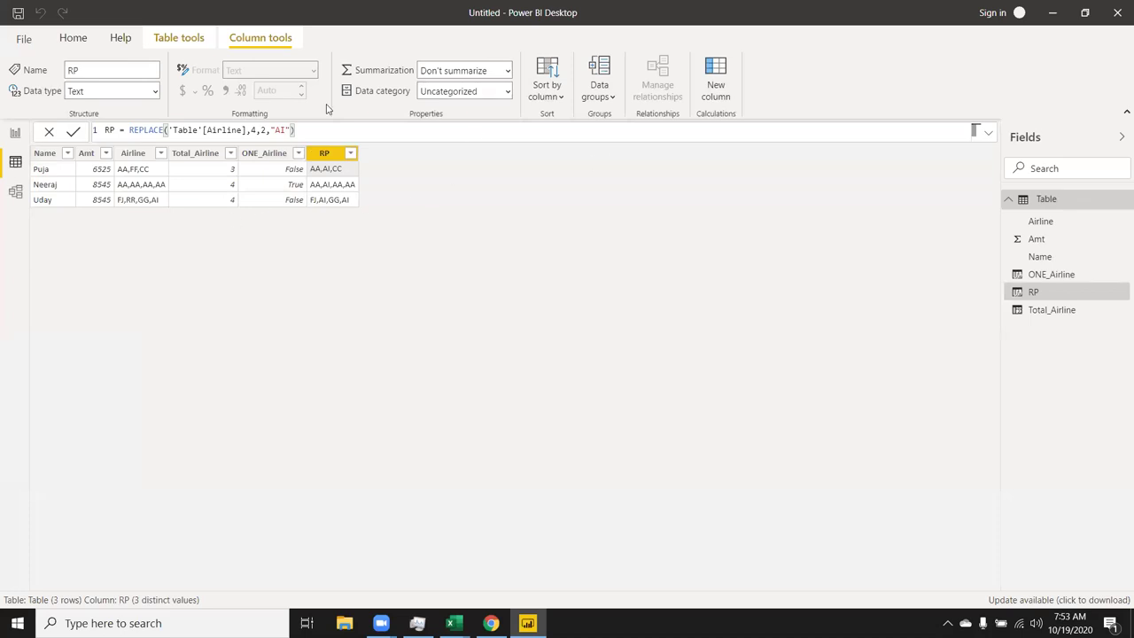
# Step: Show the Home ribbon, then switch to the DAX Reference page in Chrome
pyautogui.click(78, 38)
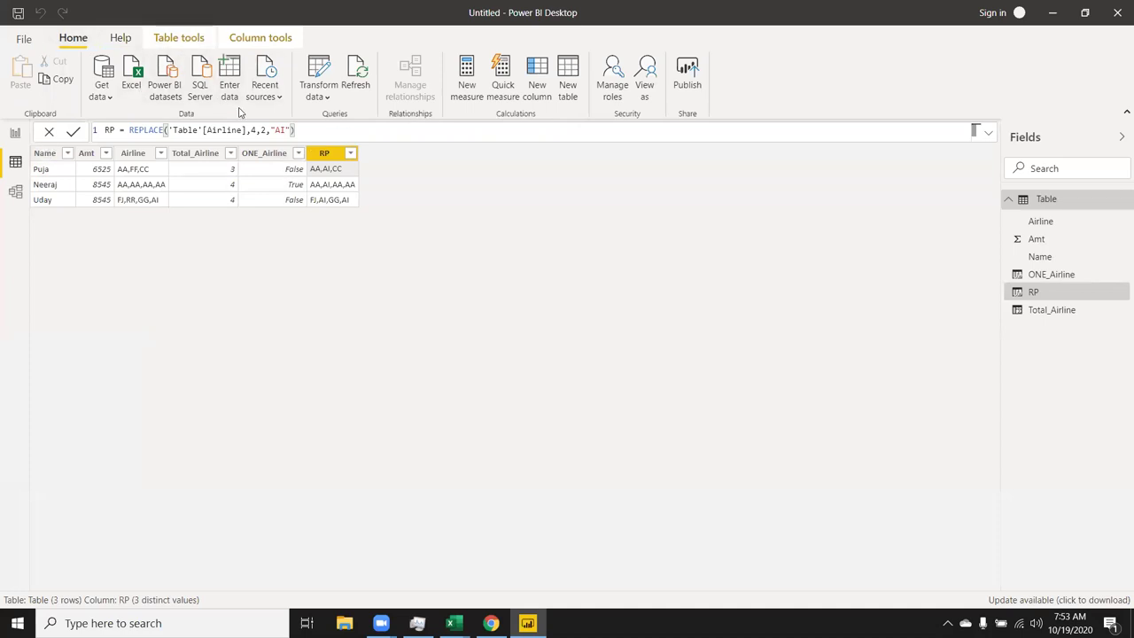
pyautogui.hotkey('alt', 'Tab')
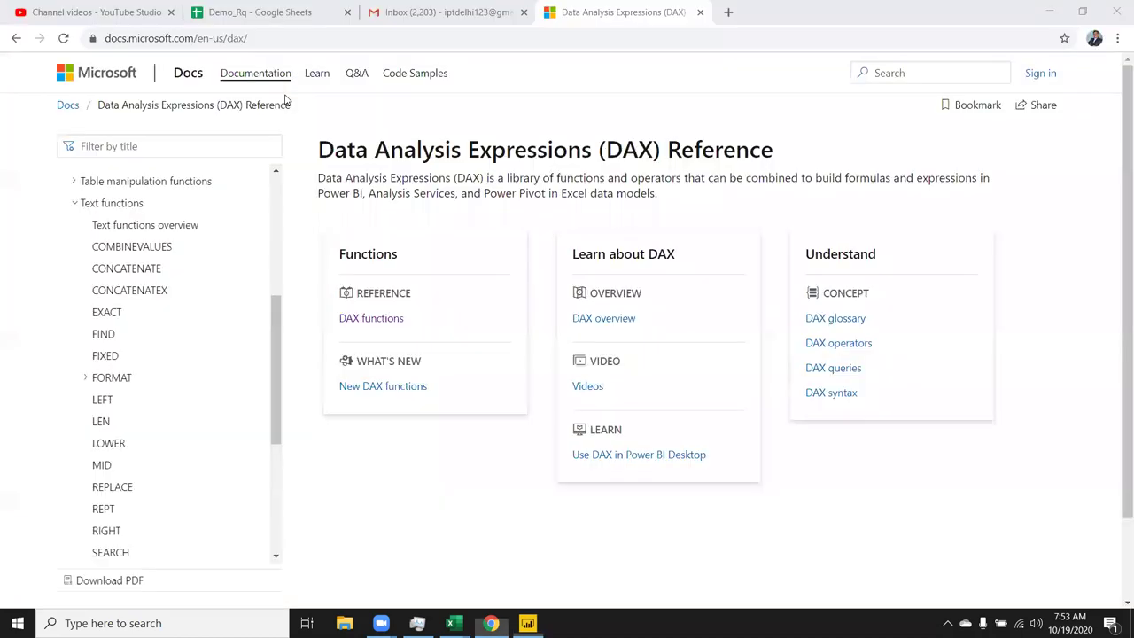
# Step: Open the FIXED function documentation in a new Chrome tab and scroll down to its example
pyautogui.rightClick(108, 362)
pyautogui.click(126, 373)
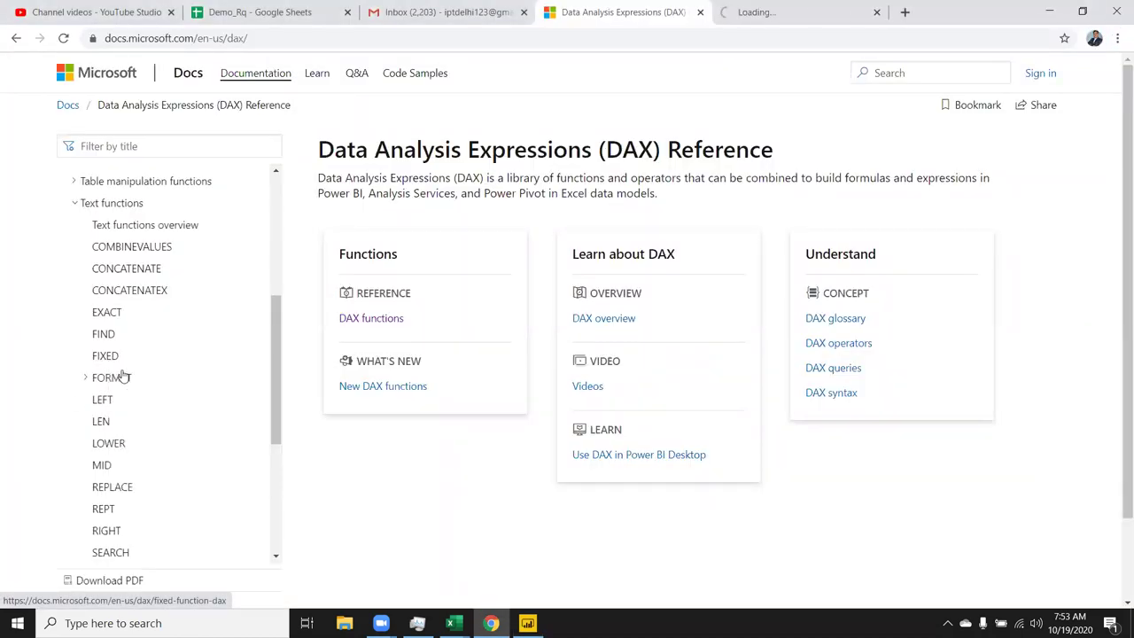
pyautogui.click(740, 13)
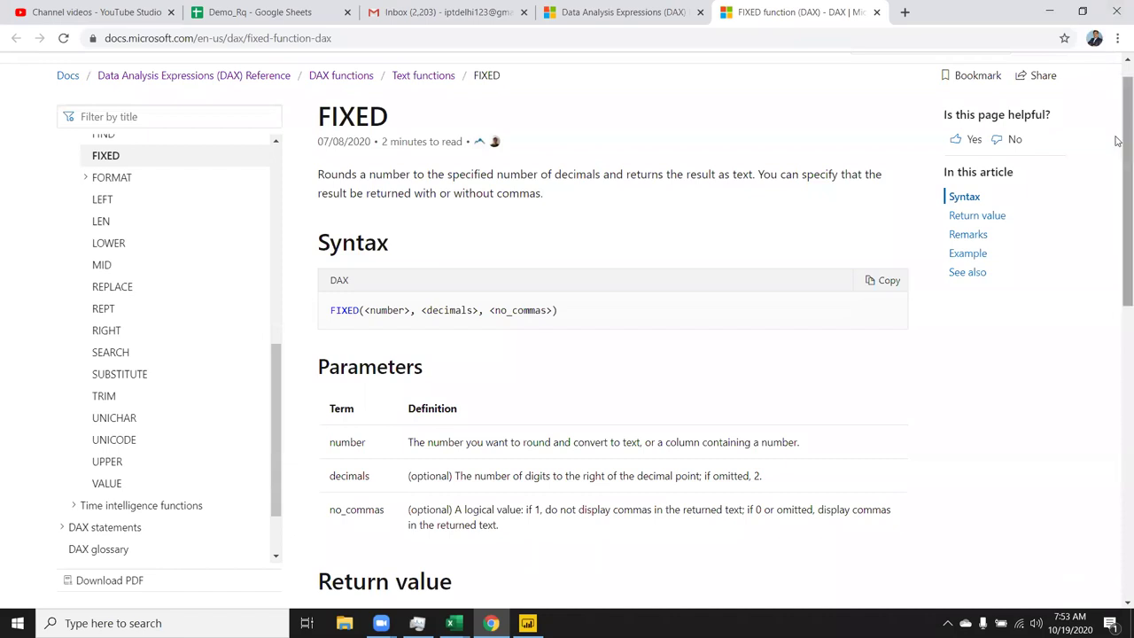
pyautogui.scroll(-3, 1120, 213)
pyautogui.scroll(-5, 1079, 406)
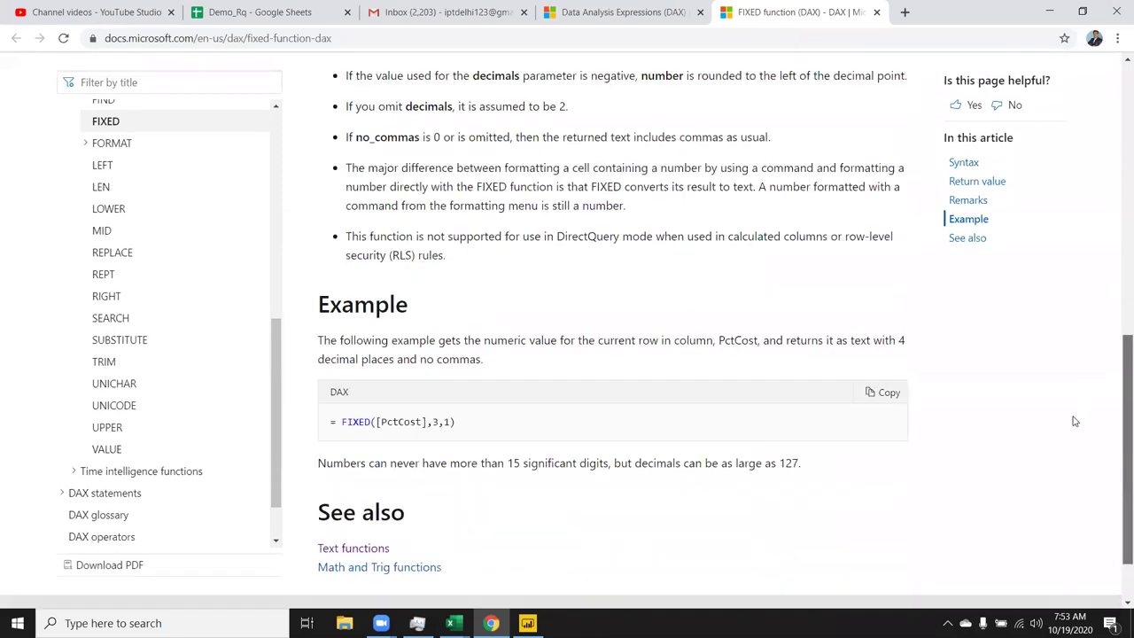
pyautogui.hotkey('alt', 'Tab')
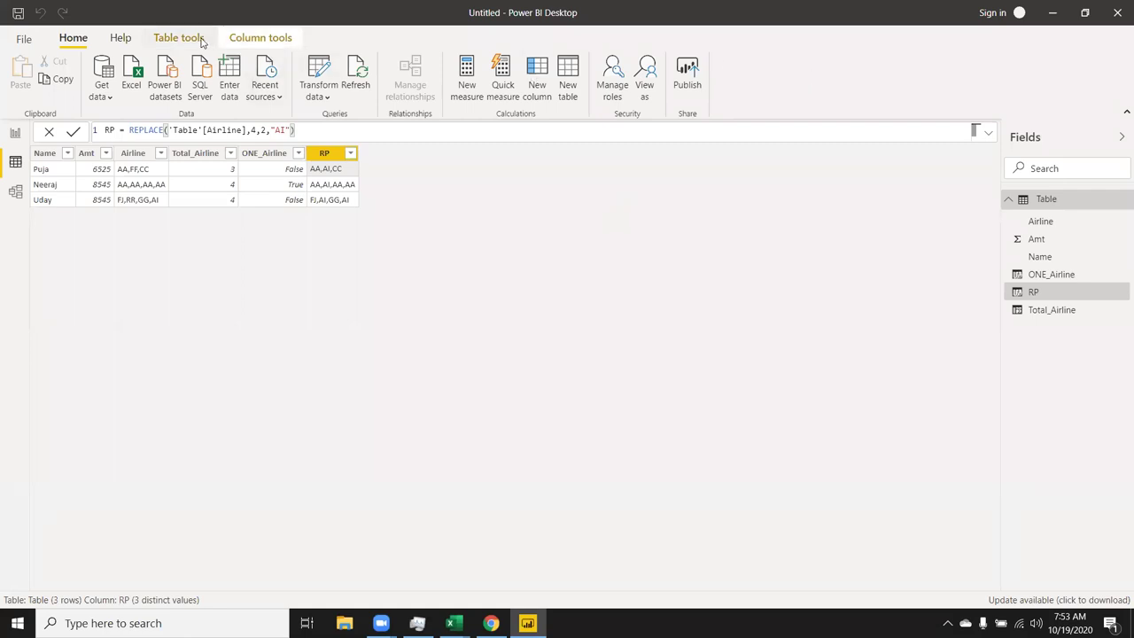
# Step: Add a new blank calculated column after RP from Column tools
pyautogui.click(257, 37)
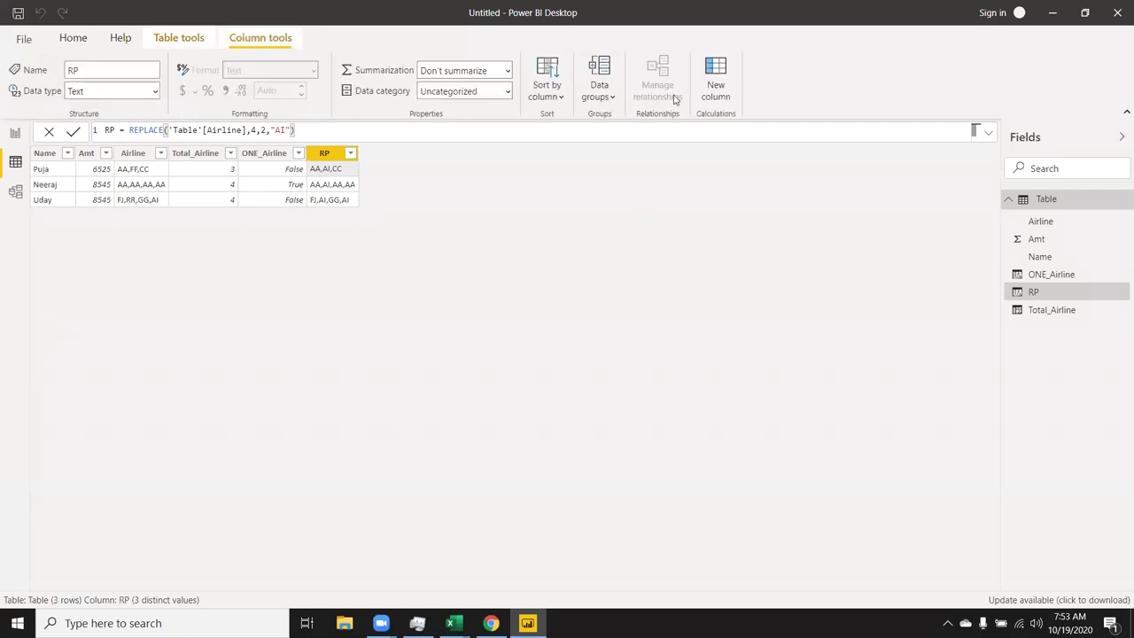
pyautogui.click(714, 93)
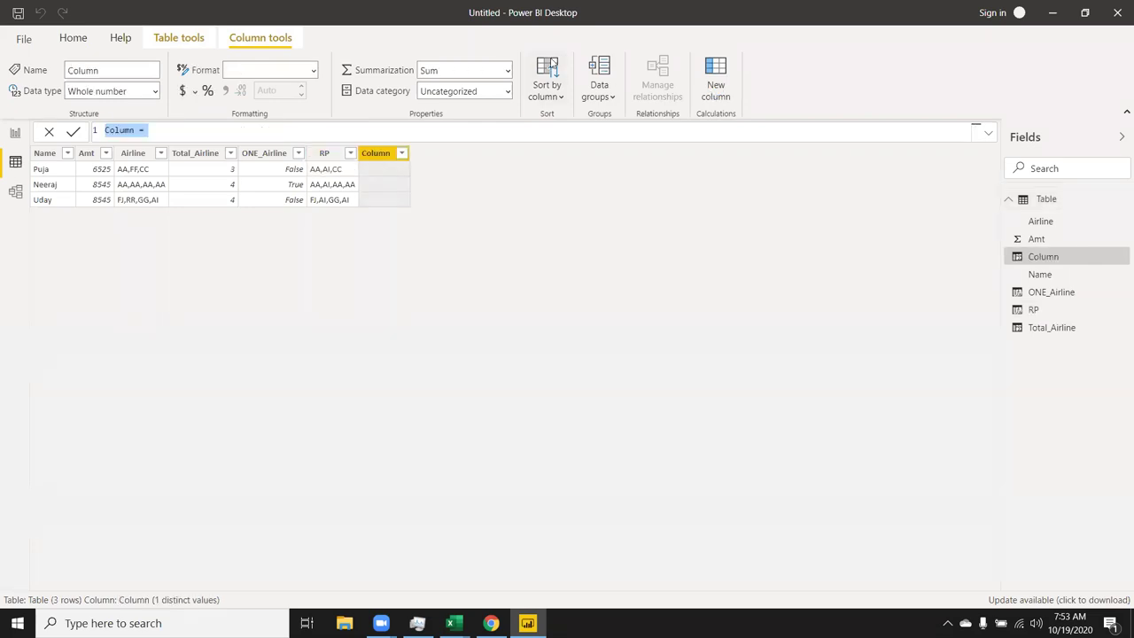
# Step: Enter the formula FX = FIXED('Table'[Amt],2,TRUE) to show amounts like 6525.00
pyautogui.click(108, 129)
pyautogui.press('Delete')
pyautogui.press('Delete')
pyautogui.press('Delete')
pyautogui.press('Delete')
pyautogui.press('Delete')
pyautogui.press('Delete')
pyautogui.write('FX = ')
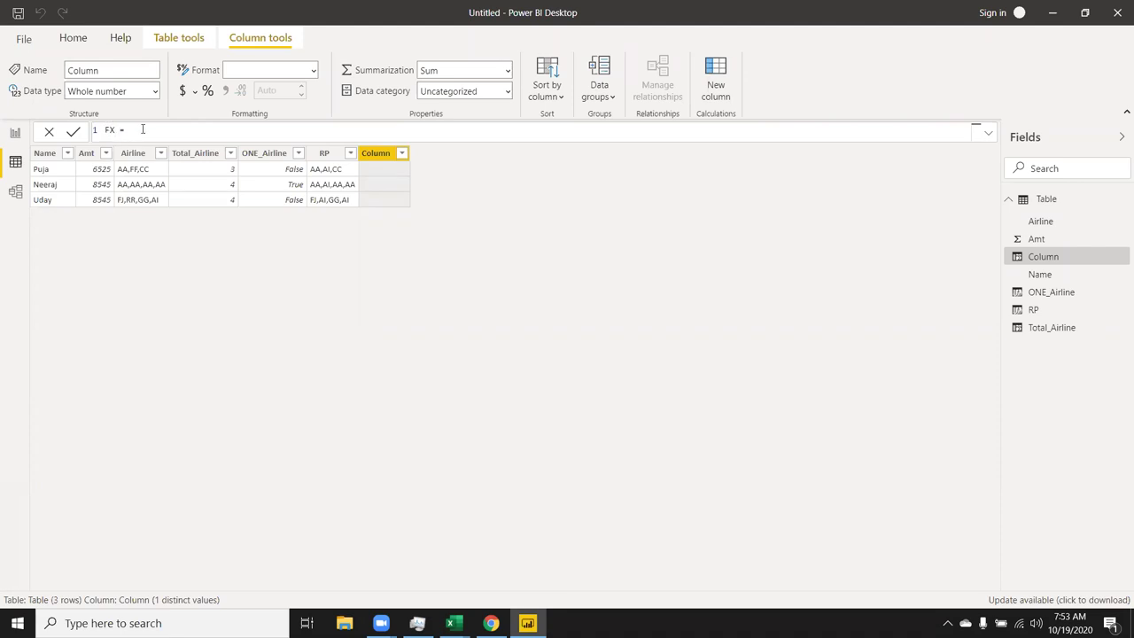
pyautogui.write('FI')
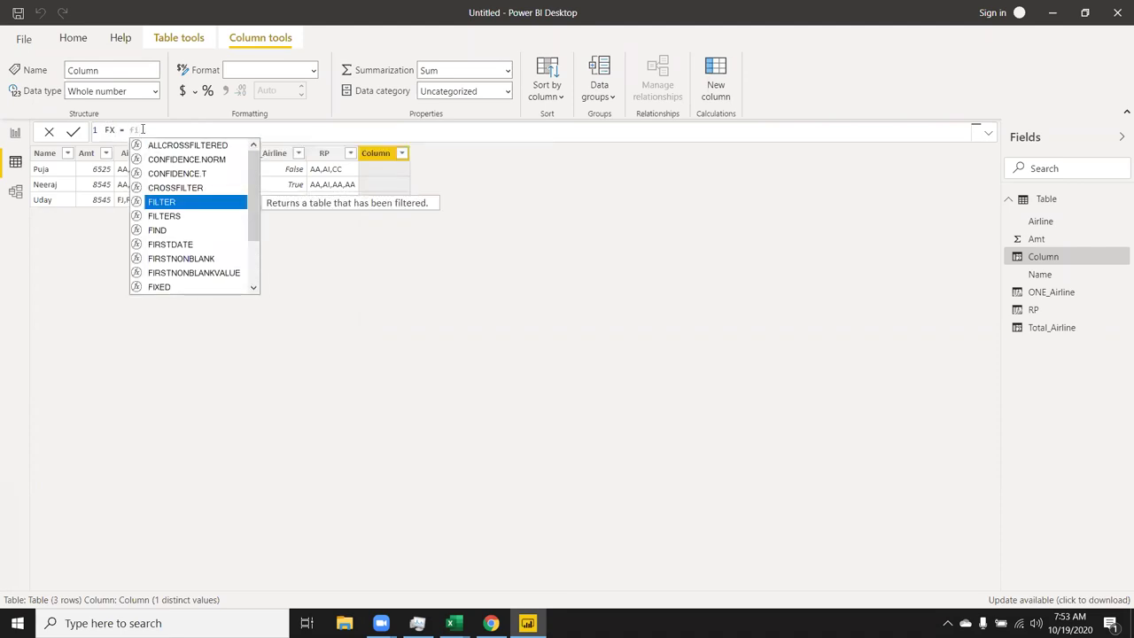
pyautogui.write('N')
pyautogui.press('BackSpace')
pyautogui.write('X')
pyautogui.press('Tab')
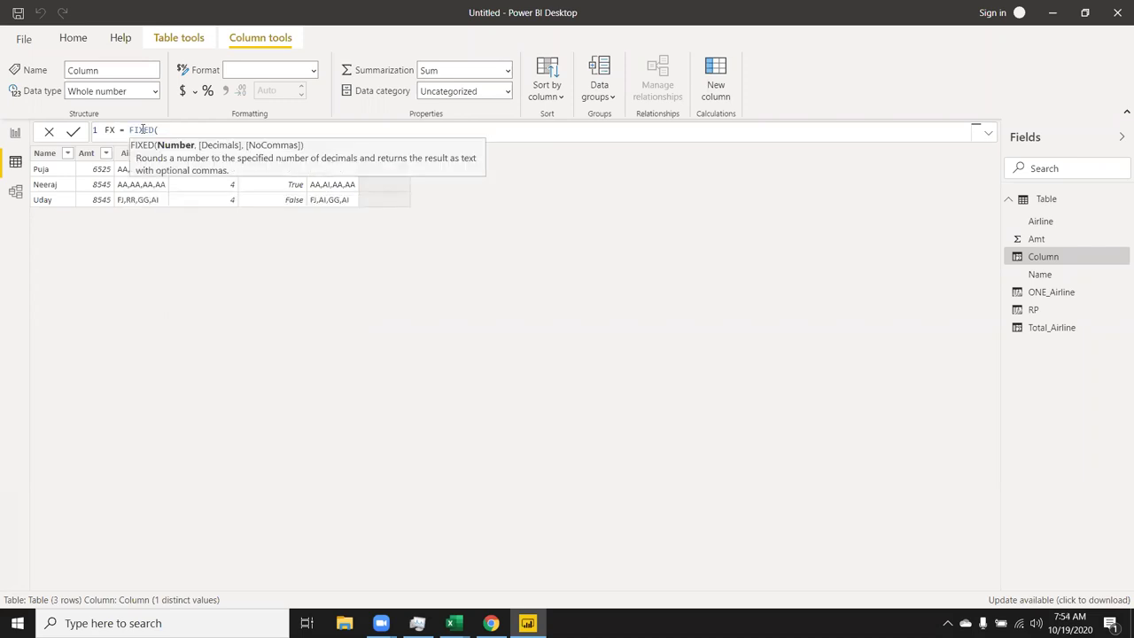
pyautogui.write('Amt')
pyautogui.press('Tab')
pyautogui.write(',')
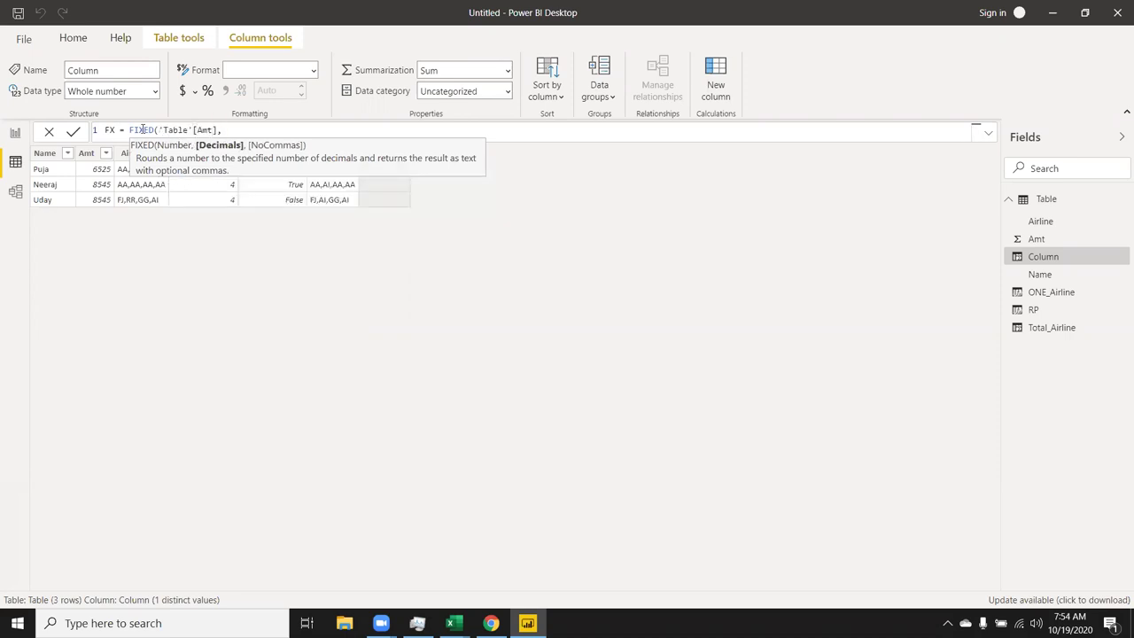
pyautogui.write('2')
pyautogui.write(',')
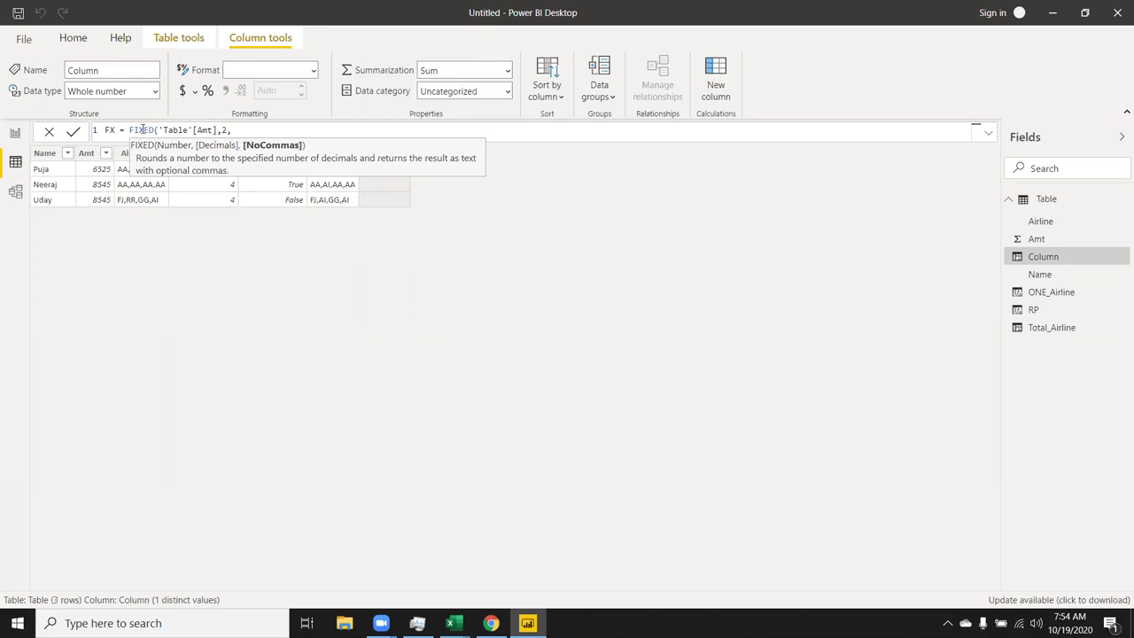
pyautogui.write('true')
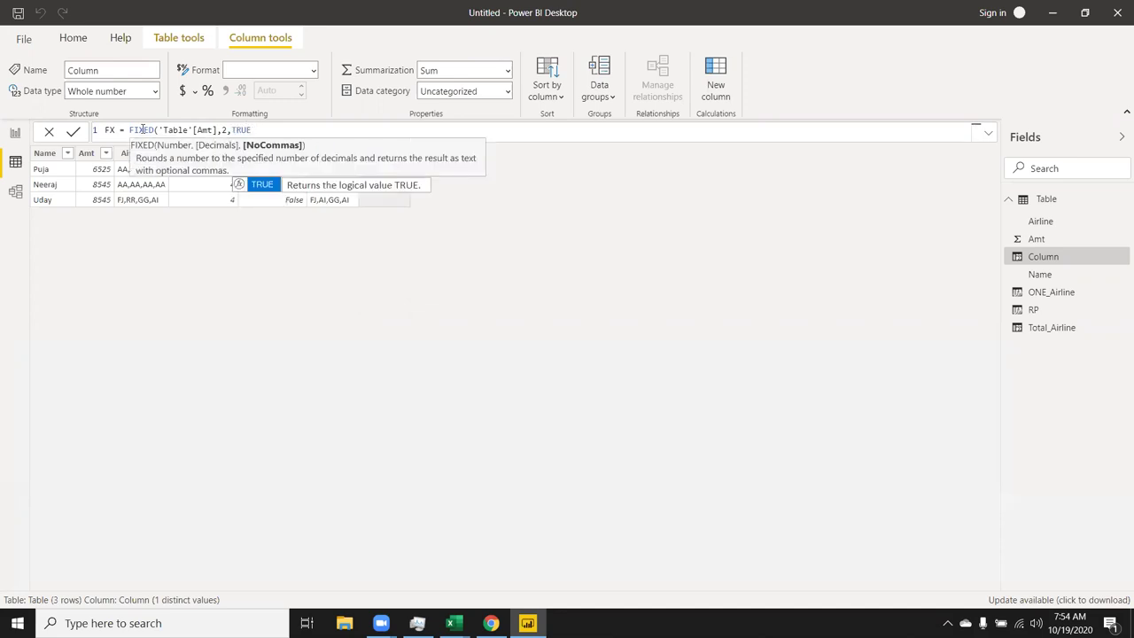
pyautogui.write(')')
pyautogui.press('Return')
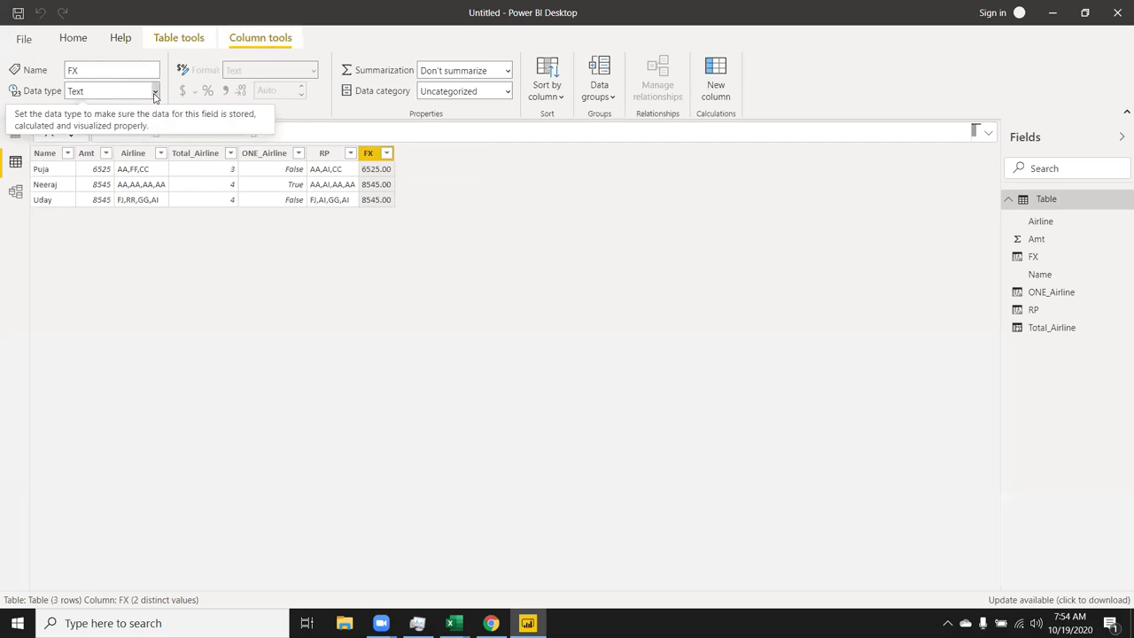
# Step: Change the FX column's data type to Whole number and confirm, showing 6525 and 8545
pyautogui.click(154, 92)
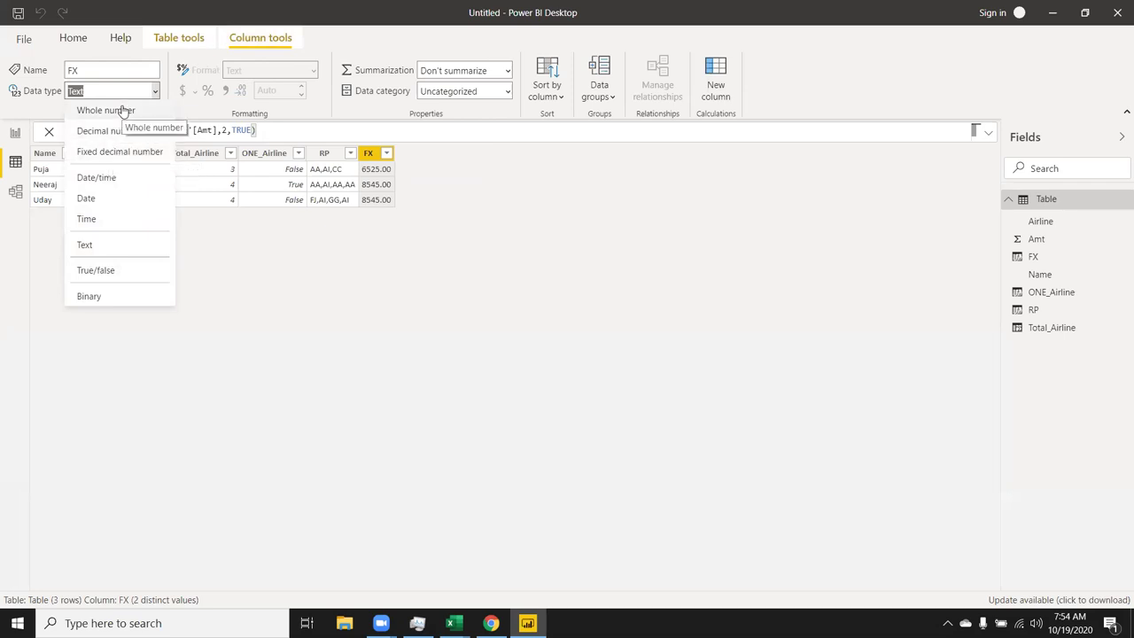
pyautogui.press('Escape')
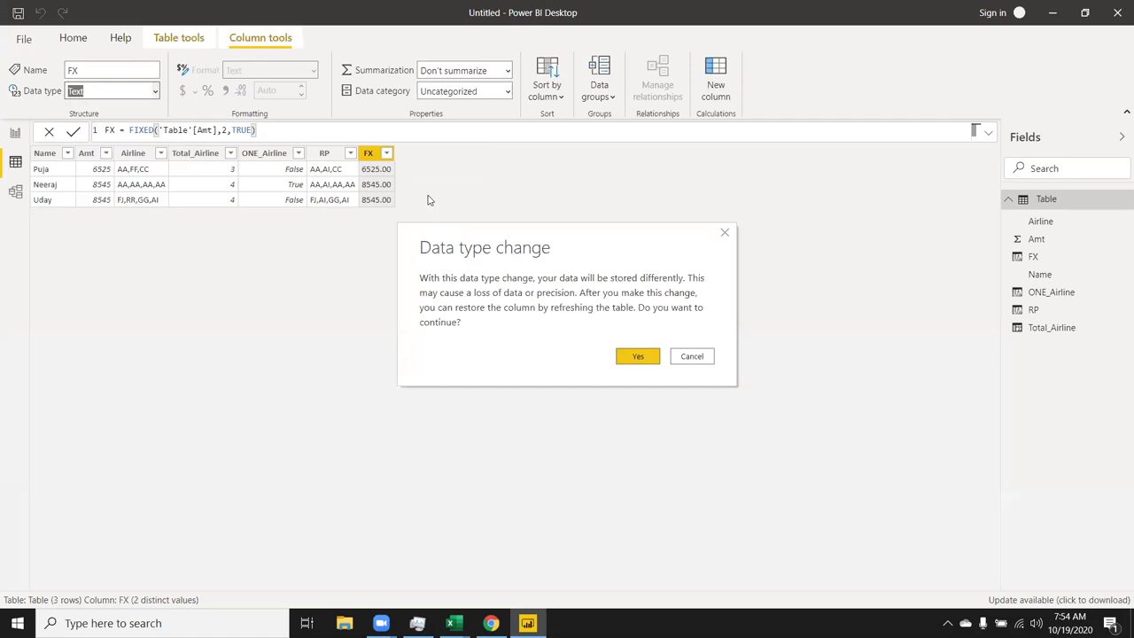
pyautogui.click(627, 359)
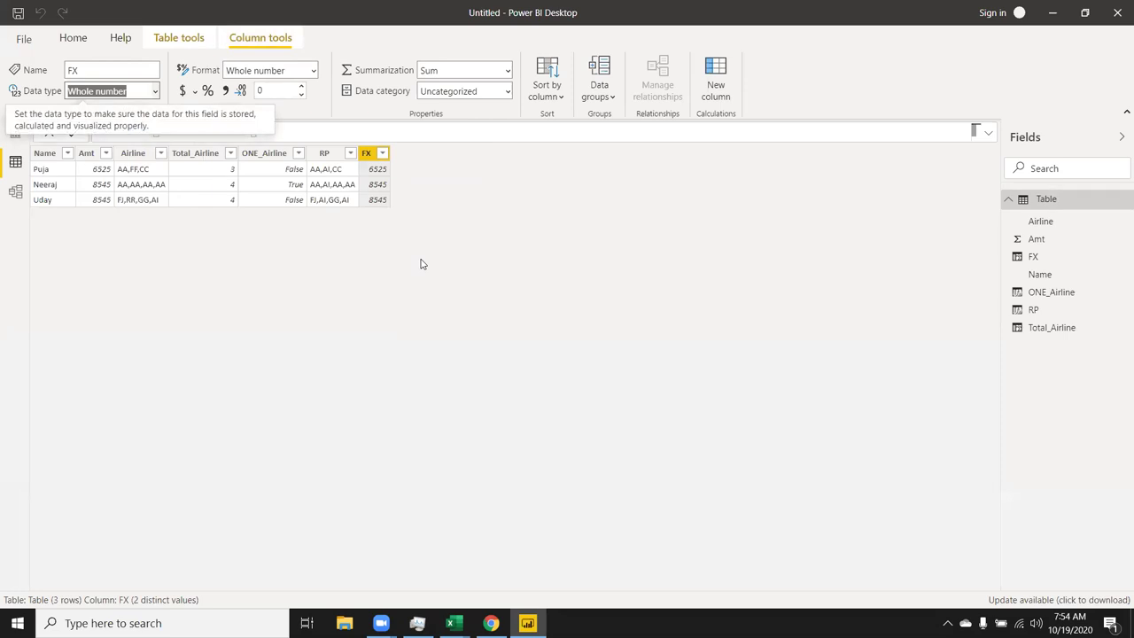
# Step: Edit the FX formula, adding and then removing a stray parenthesis after TRUE
pyautogui.click(376, 179)
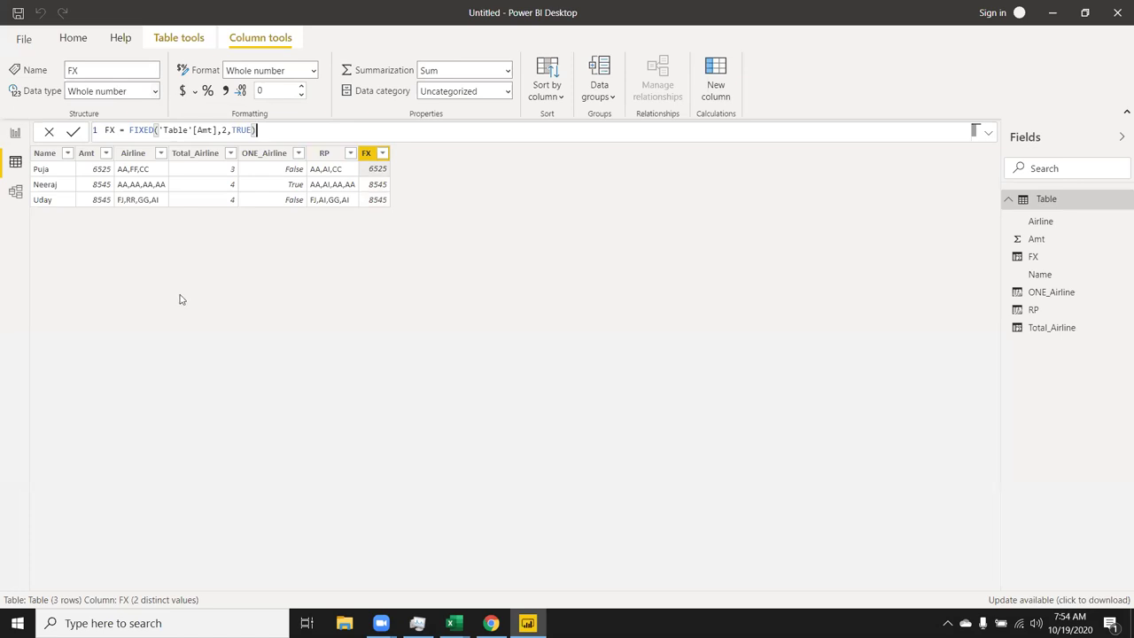
pyautogui.write('(')
pyautogui.press('BackSpace')
# Step: Set the FX column back to Text so it shows 6525.00, then view the FIXED docs in Chrome
pyautogui.click(156, 91)
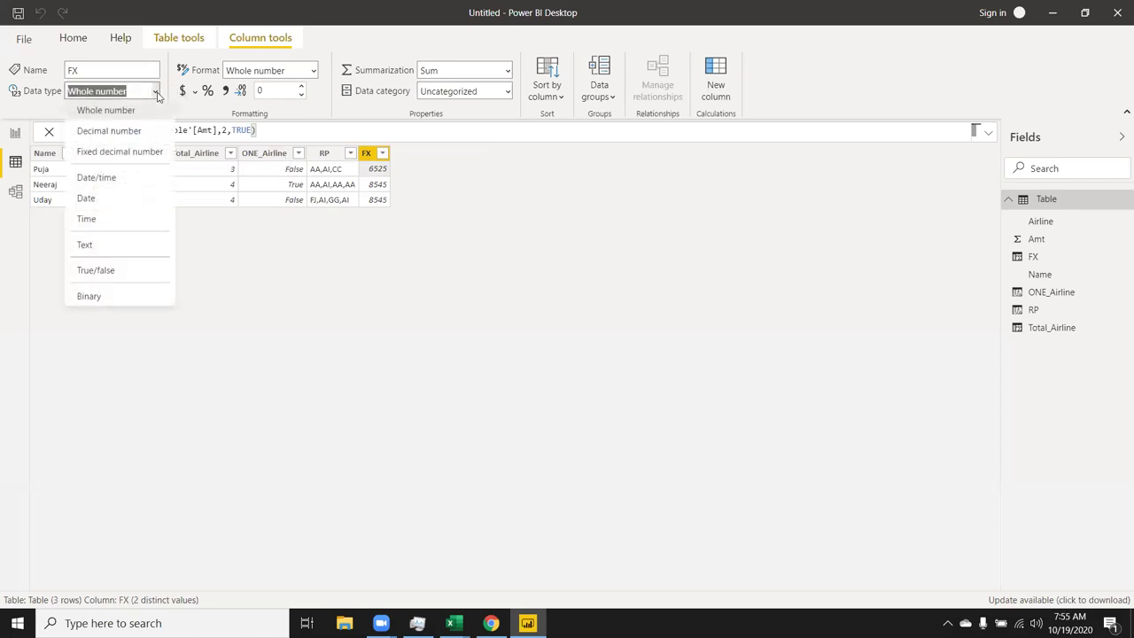
pyautogui.click(88, 249)
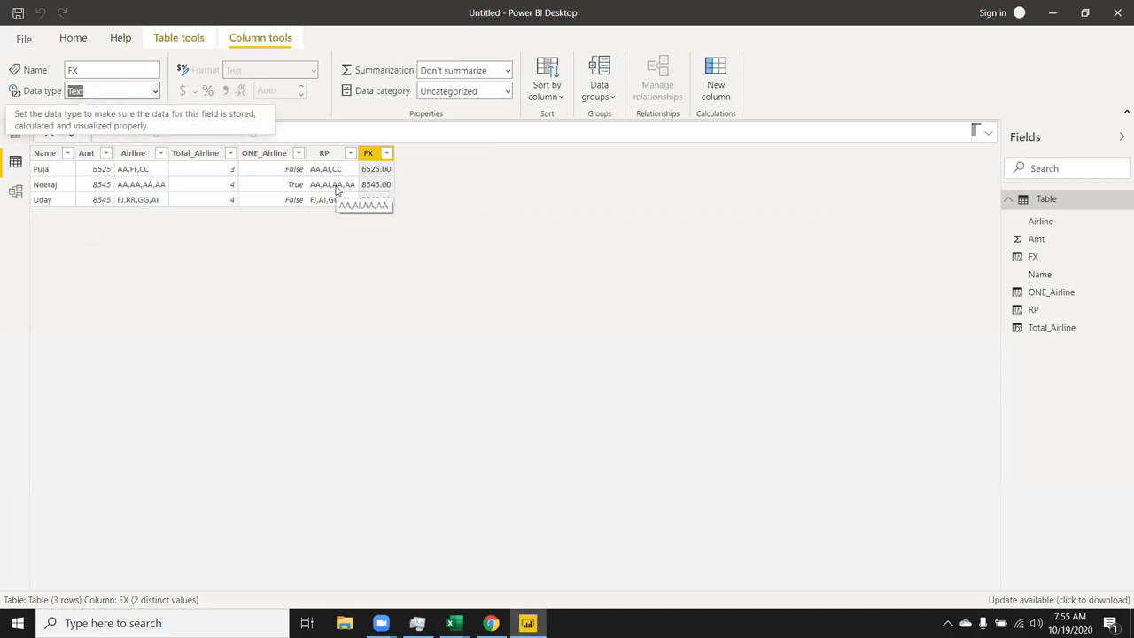
pyautogui.hotkey('alt', 'Tab')
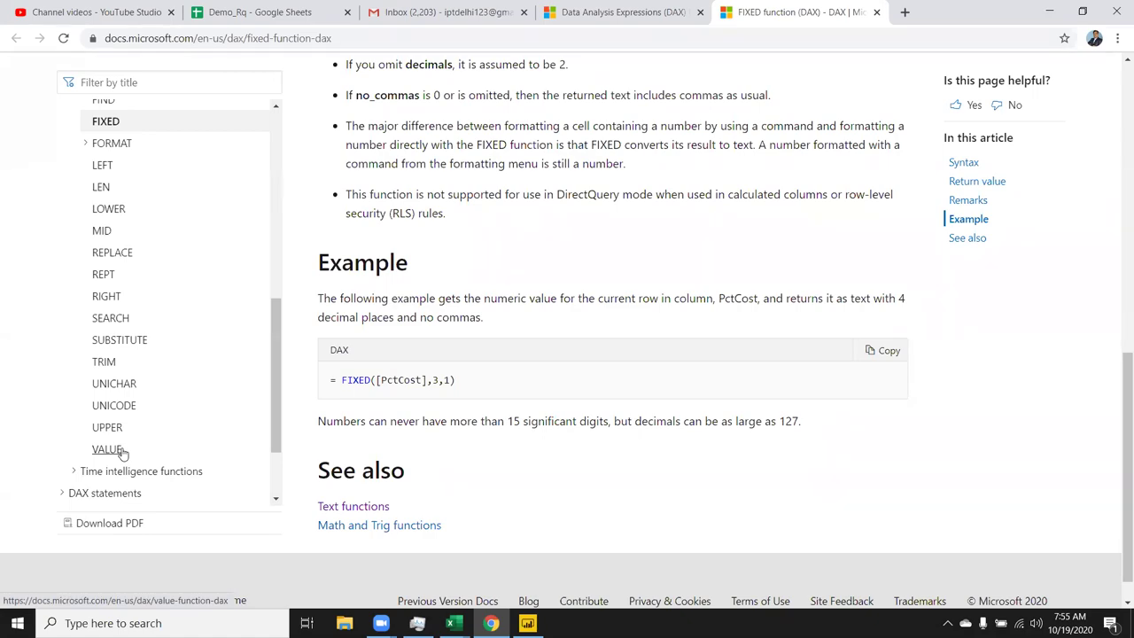
# Step: Compare the FIXED docs in Chrome with the FX column, ending back in Power BI
pyautogui.hotkey('alt', 'Tab')
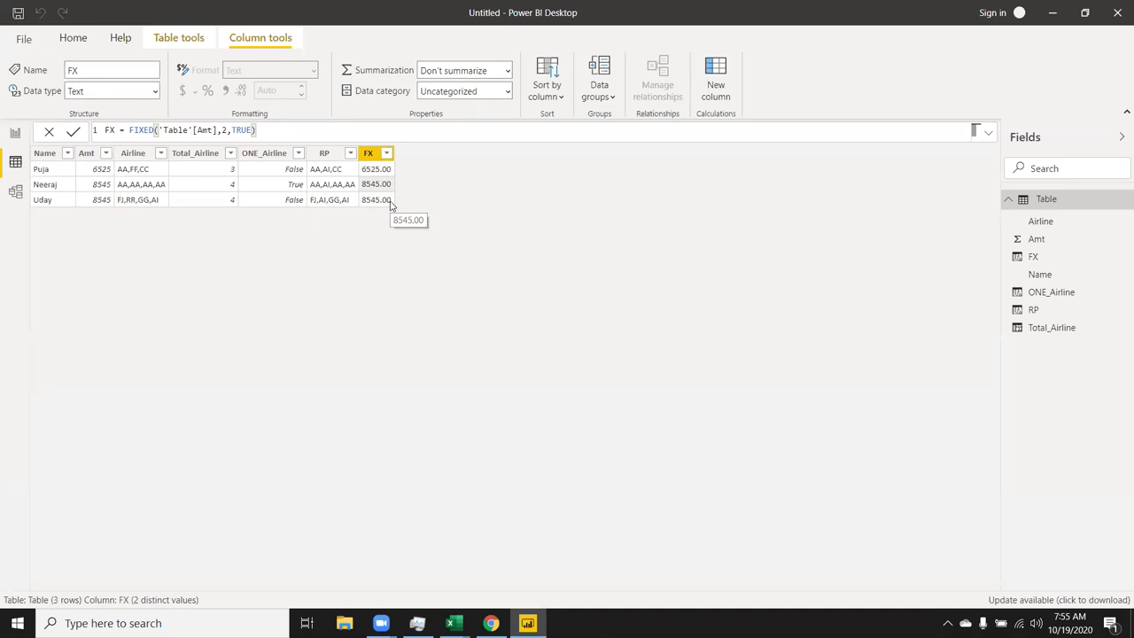
pyautogui.hotkey('alt', 'Tab')
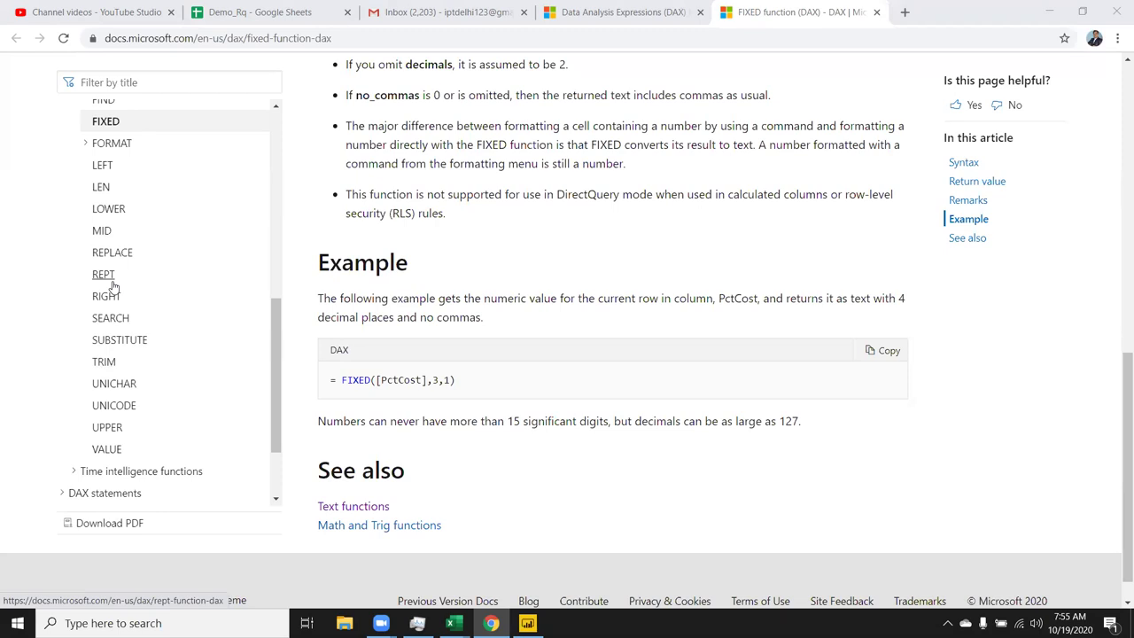
pyautogui.hotkey('alt', 'Tab')
pyautogui.hotkey('alt', 'Tab')
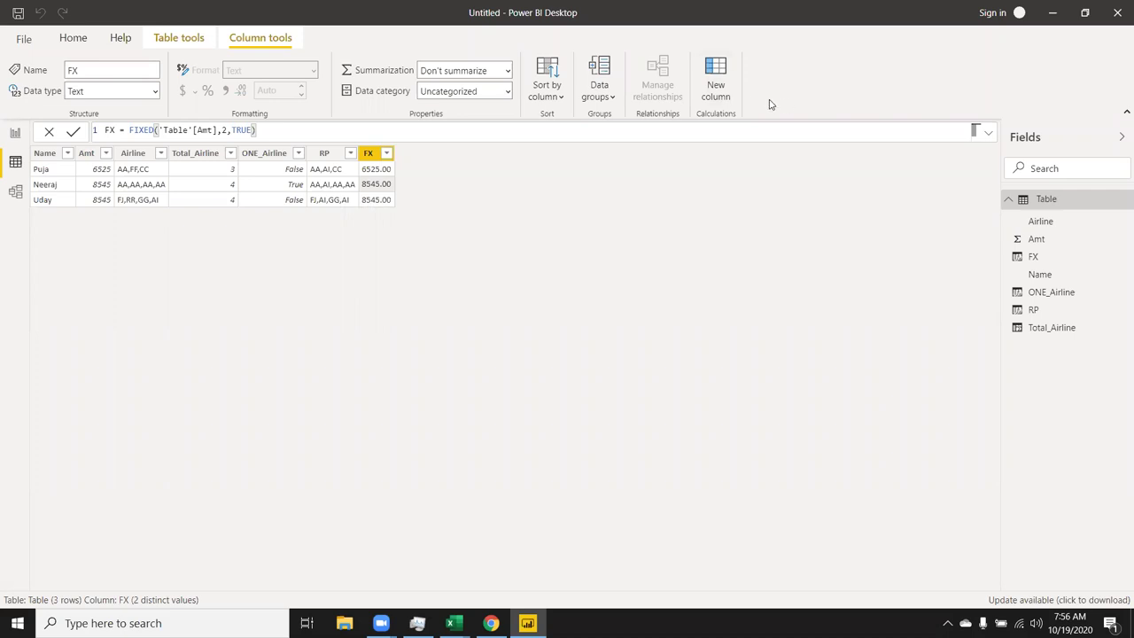
# Step: Add a new column RP = REPT('Table'[Name],2), which is rejected because RP already exists
pyautogui.click(718, 90)
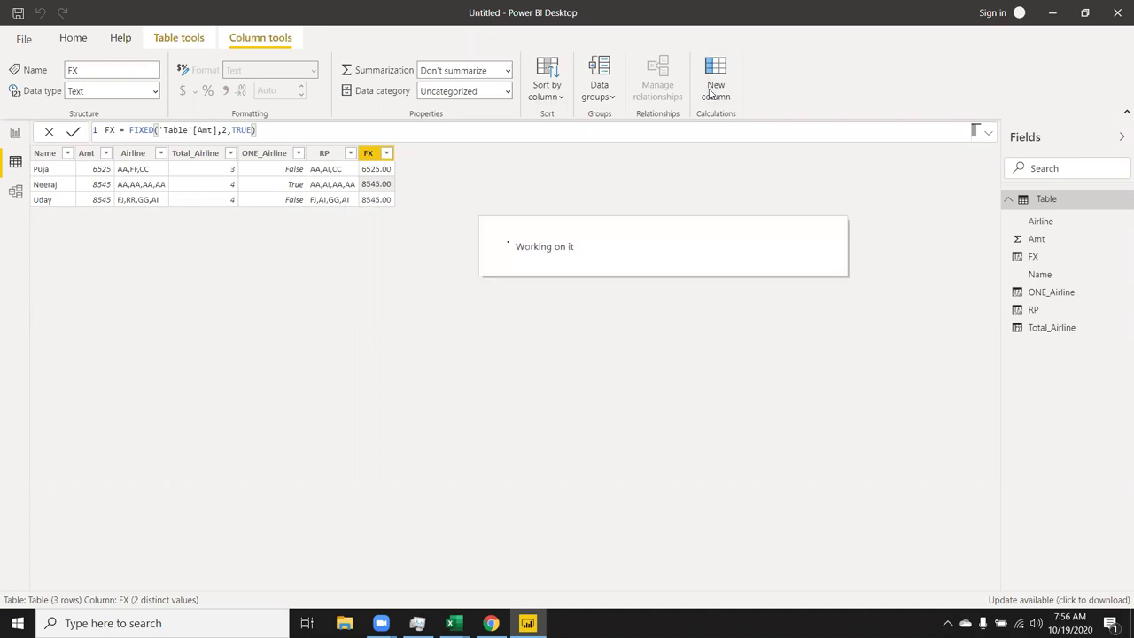
pyautogui.doubleClick(130, 130)
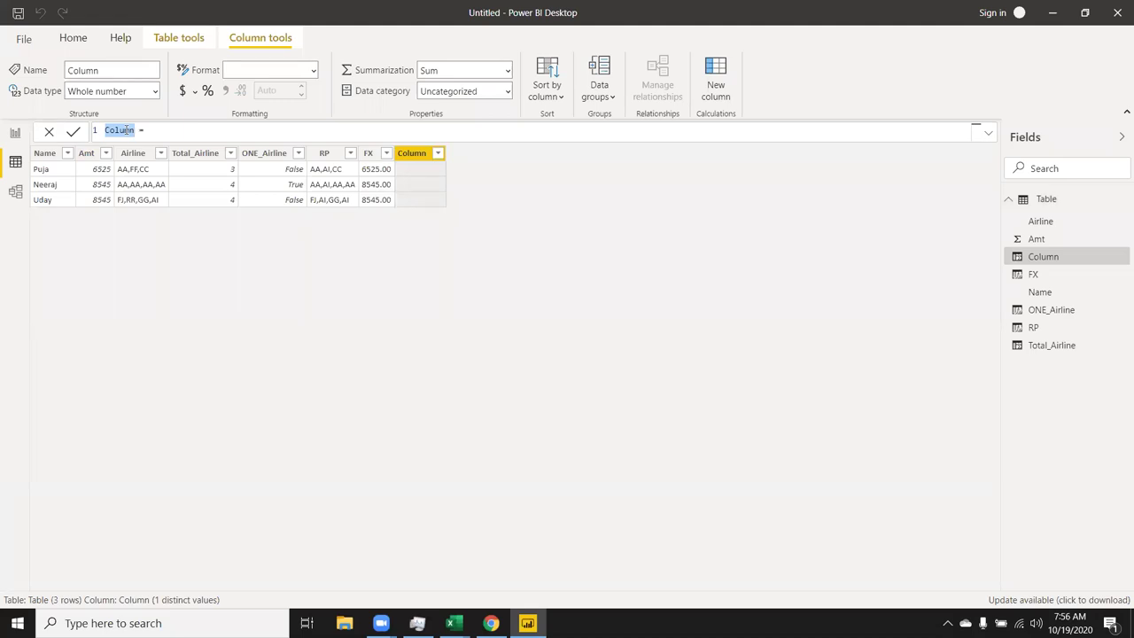
pyautogui.write('RP = ')
pyautogui.write('rep')
pyautogui.press('Tab')
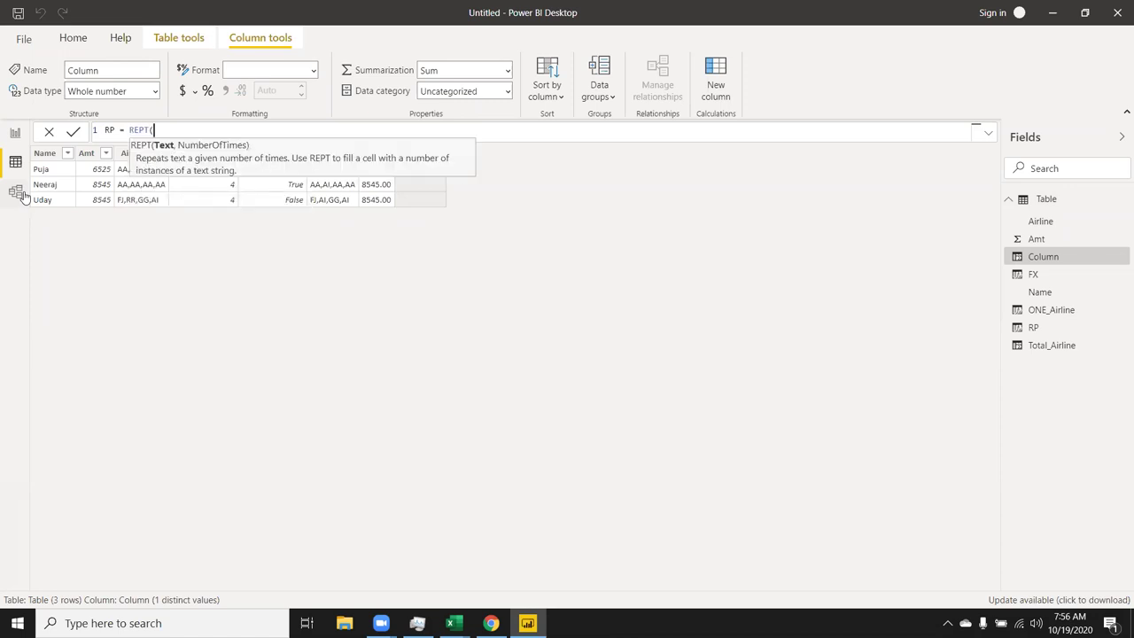
pyautogui.write('an')
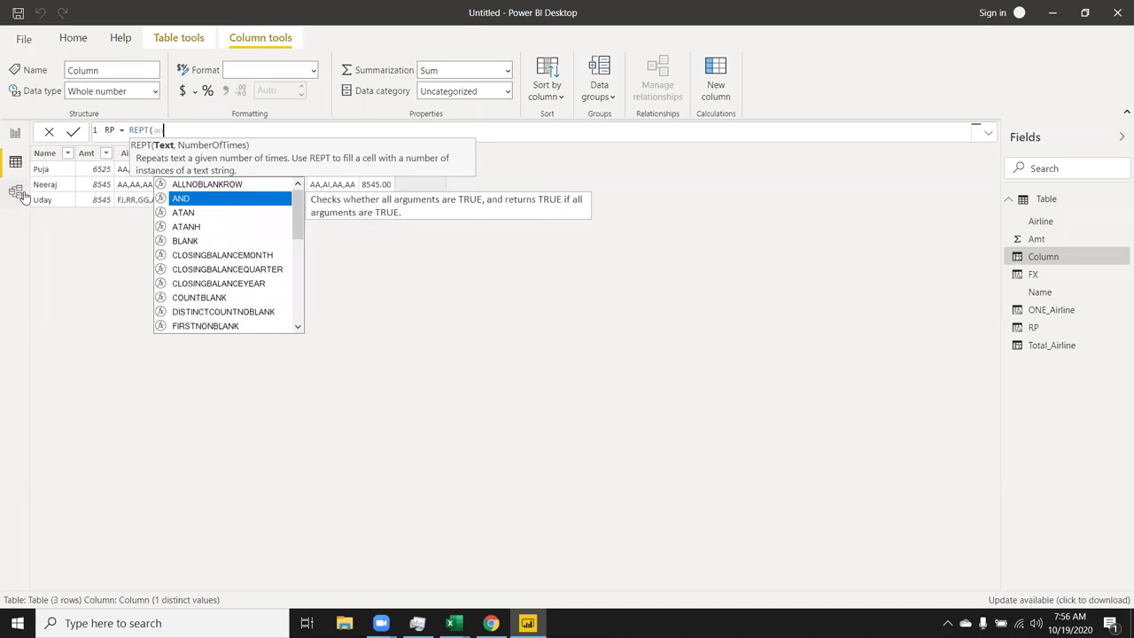
pyautogui.press('BackSpace')
pyautogui.press('BackSpace')
pyautogui.write('nam')
pyautogui.press('Tab')
pyautogui.write(',2')
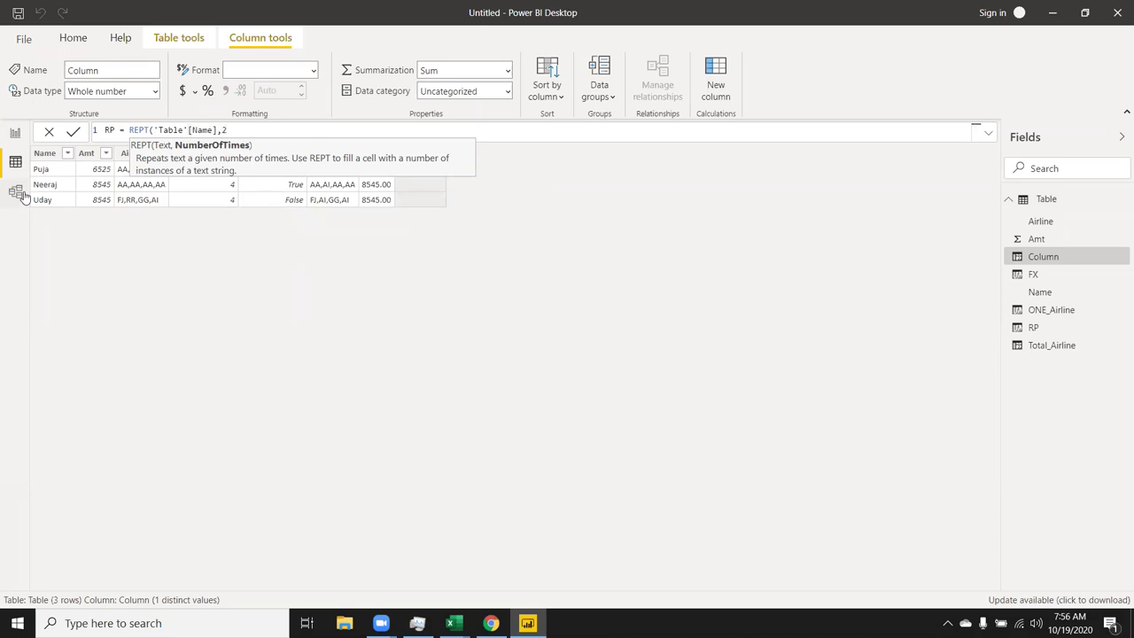
pyautogui.write(')')
pyautogui.press('Return')
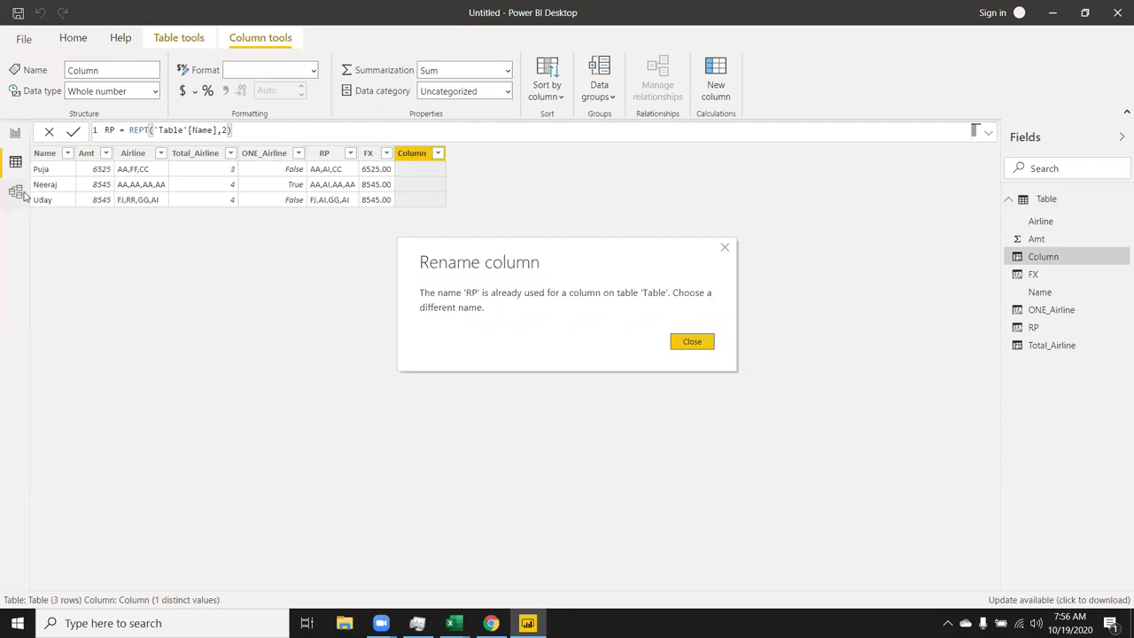
# Step: Rename the REPT column to RPT so each name repeats twice, then return to Chrome's FIXED docs
pyautogui.press('Escape')
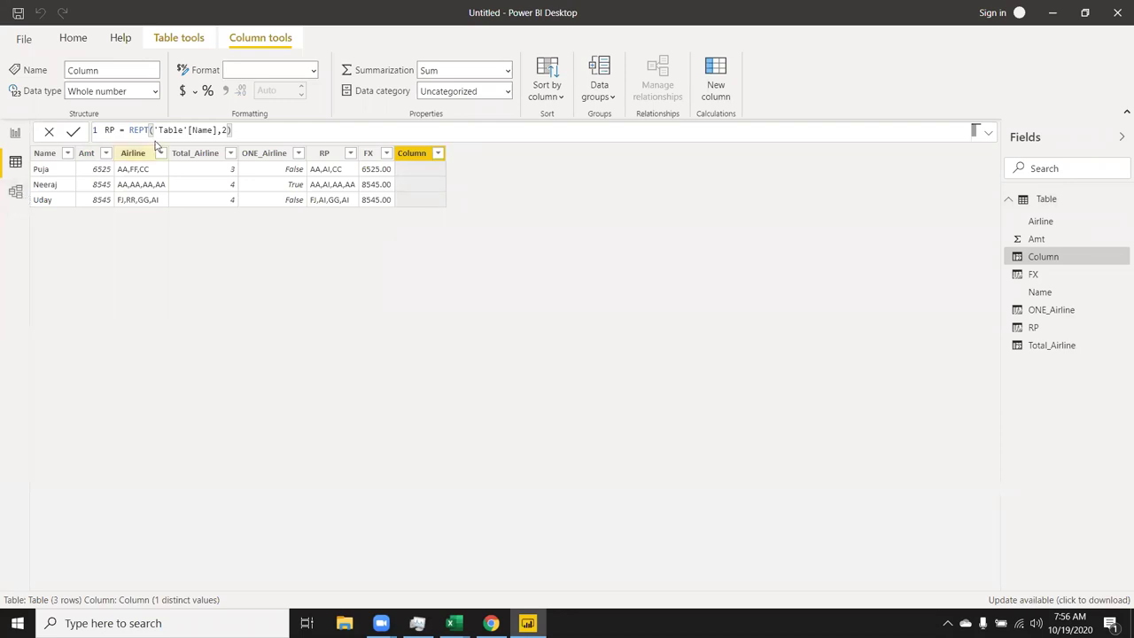
pyautogui.click(113, 130)
pyautogui.write('RPT')
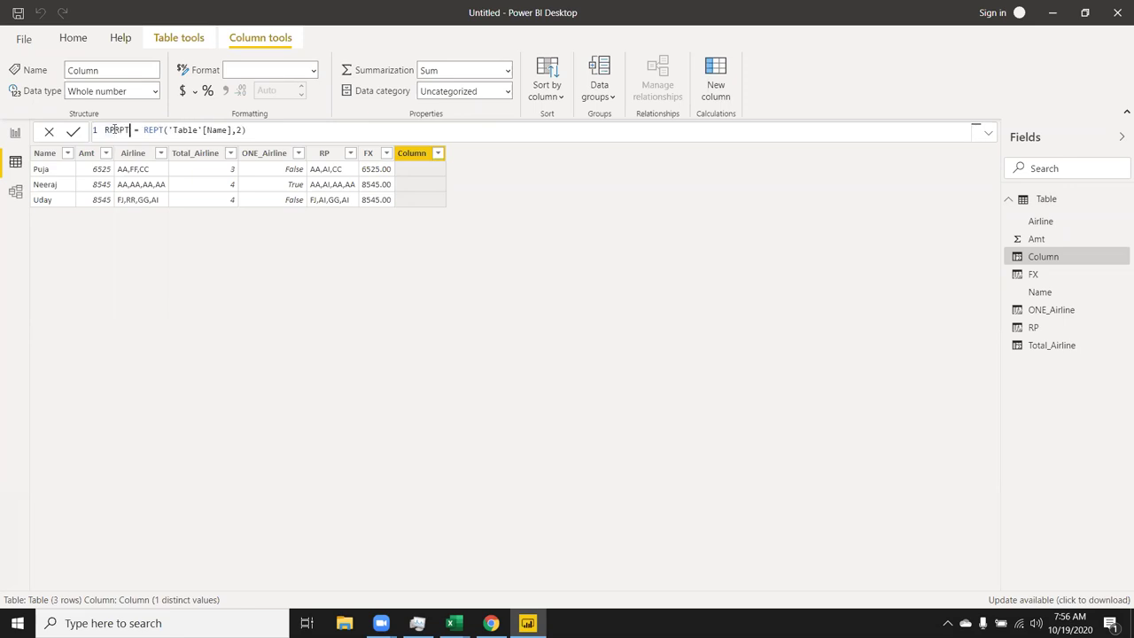
pyautogui.press('BackSpace')
pyautogui.press('BackSpace')
pyautogui.press('BackSpace')
pyautogui.write('T')
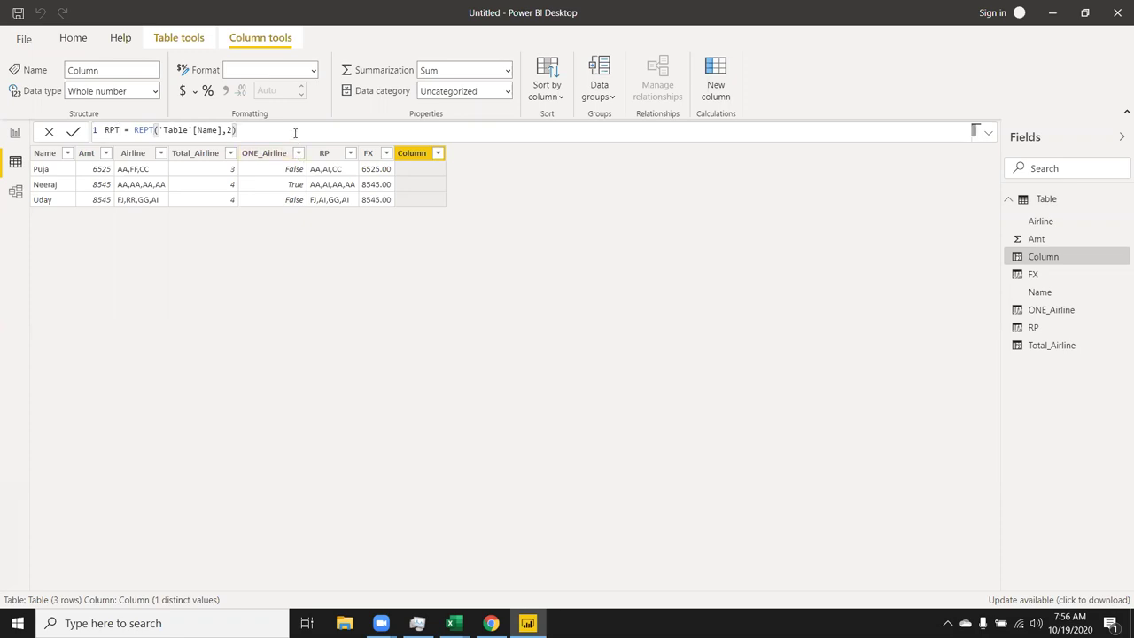
pyautogui.press('Return')
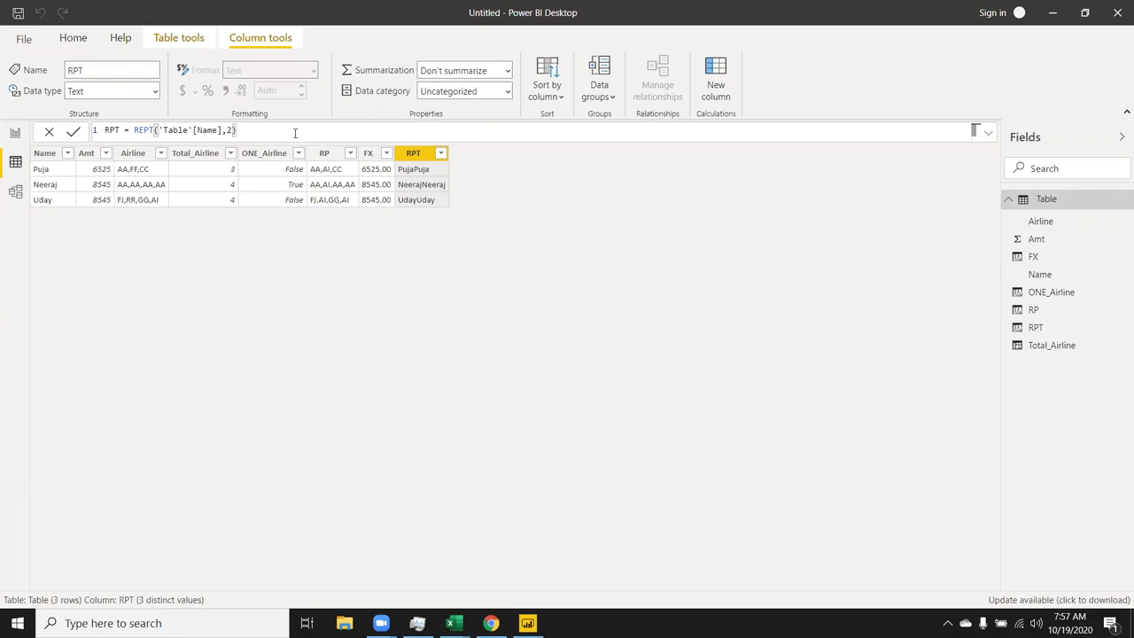
pyautogui.hotkey('alt', 'Tab')
pyautogui.press('Tab')
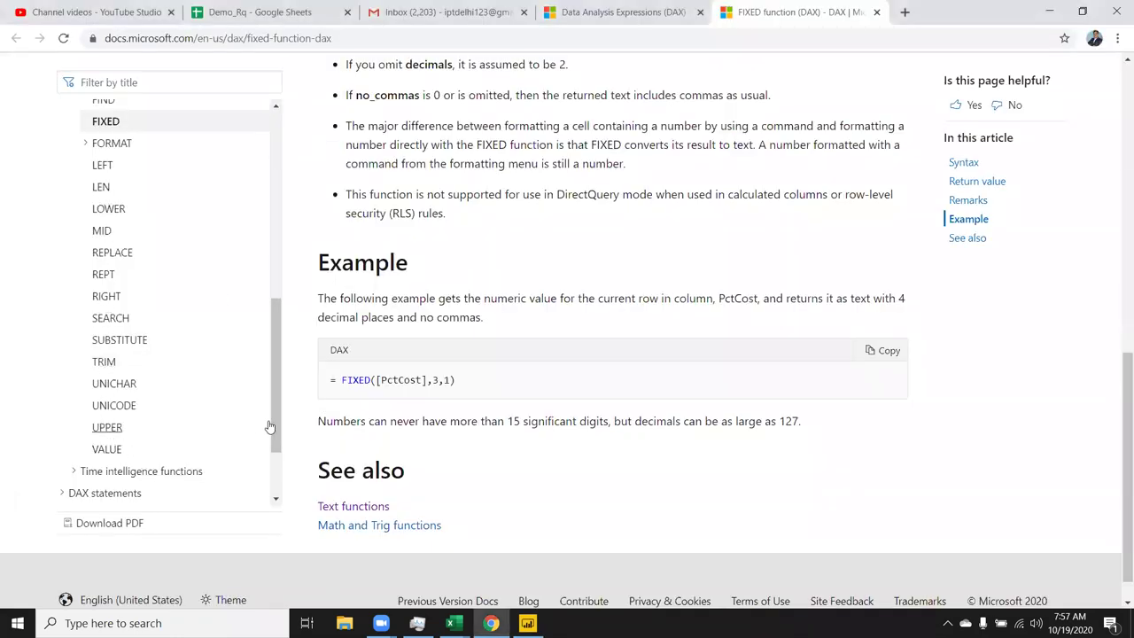
pyautogui.moveTo(274, 420); pyautogui.dragTo(278, 410)
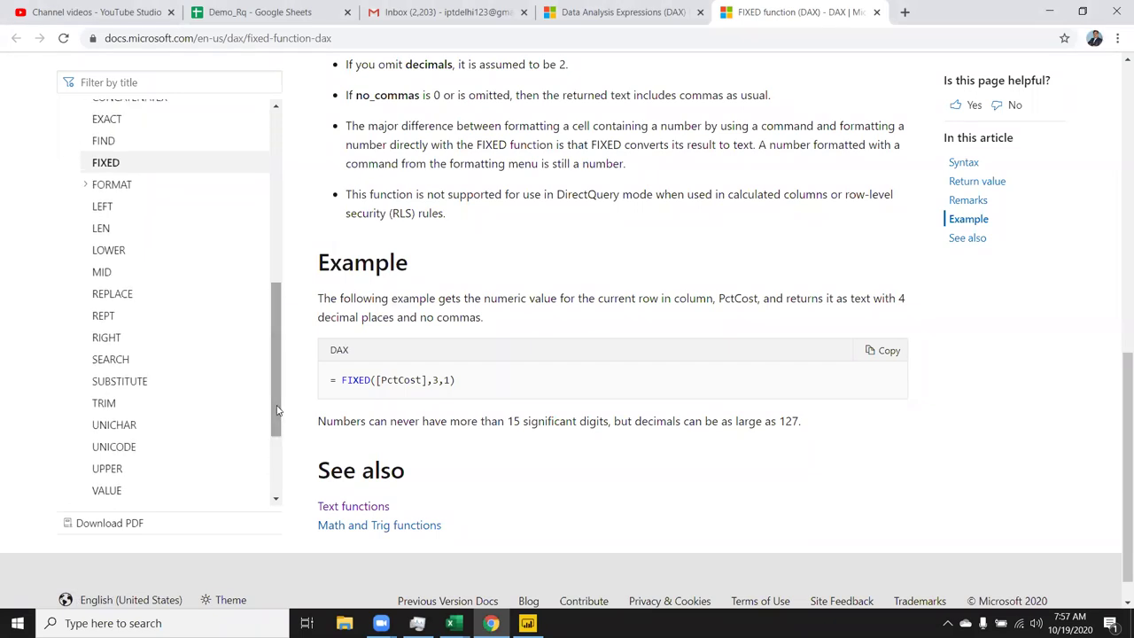